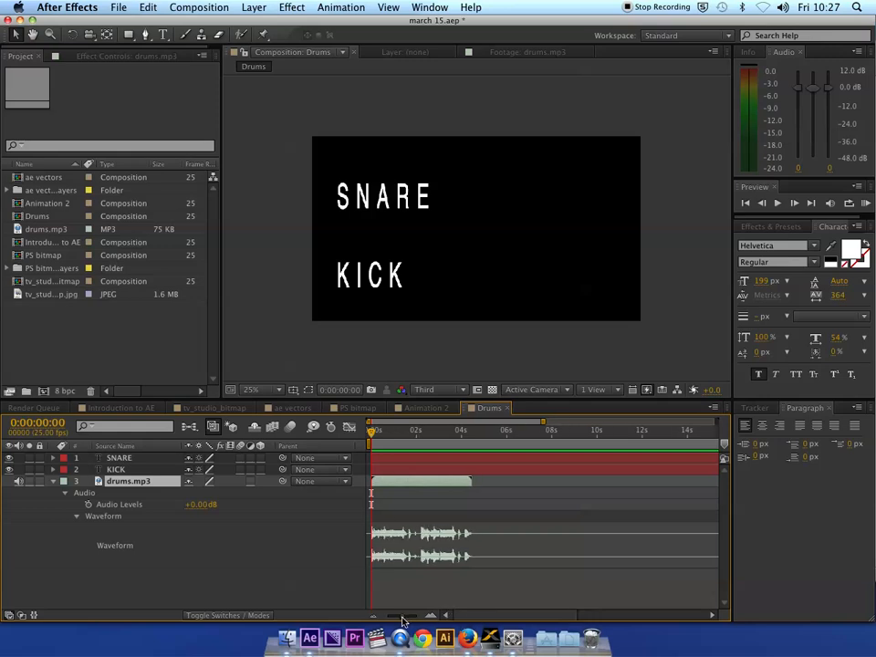
Step: Play the start of the Drums composition and look through the available composition preview commands
left_click_drag(401, 621, 409, 621)
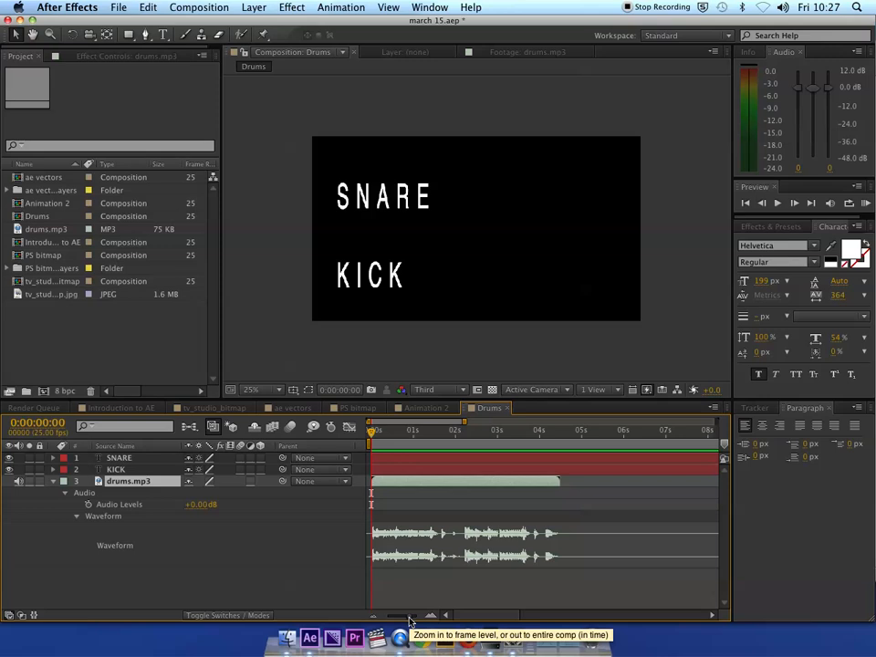
key("space")
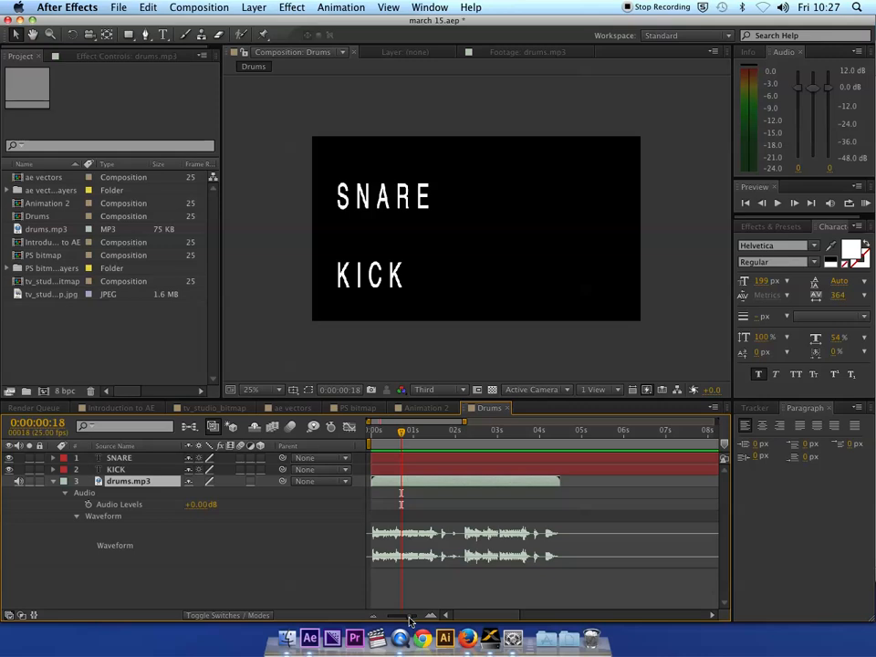
left_click_drag(400, 429, 369, 436)
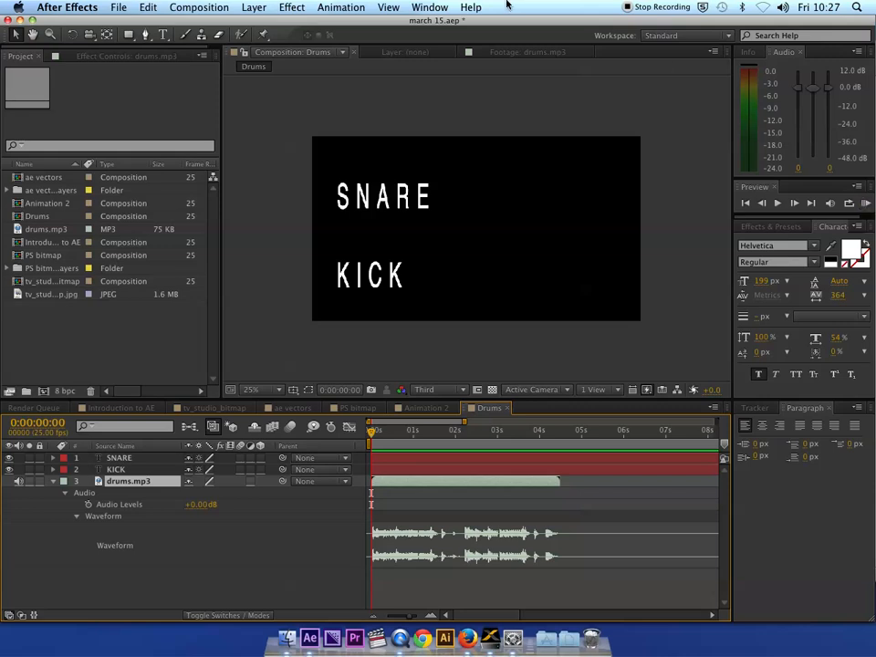
left_click(211, 8)
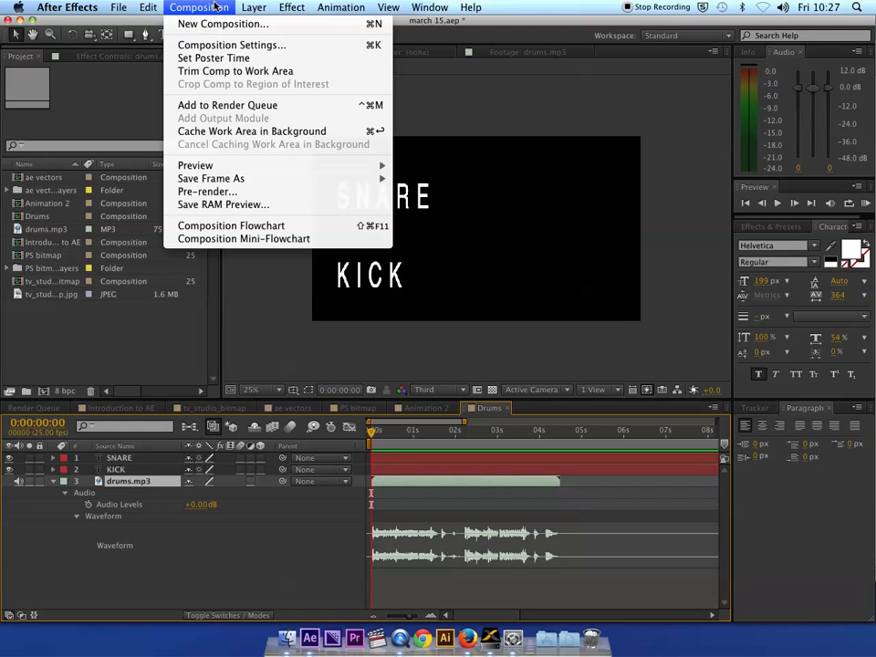
mouse_move(301, 165)
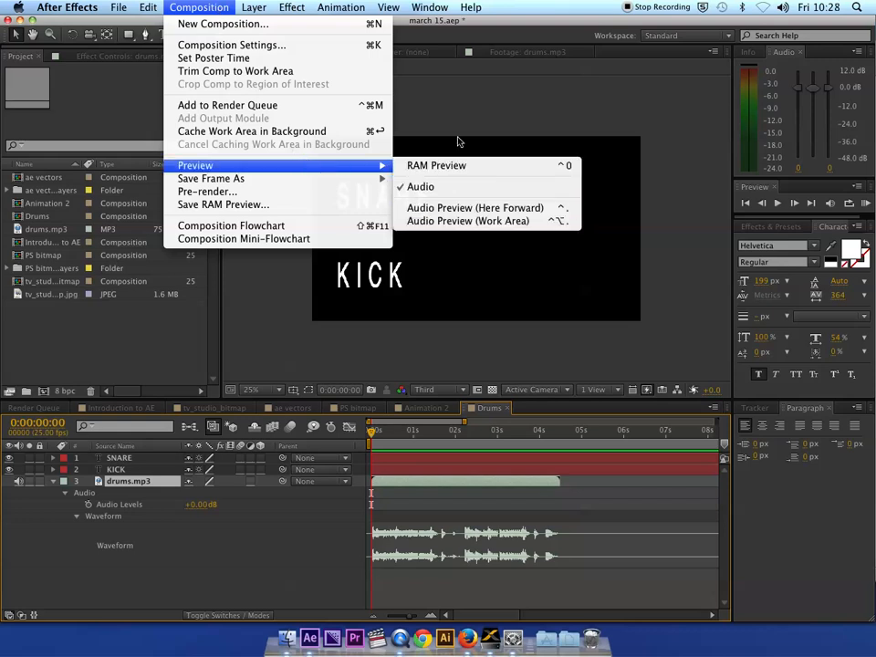
left_click(524, 6)
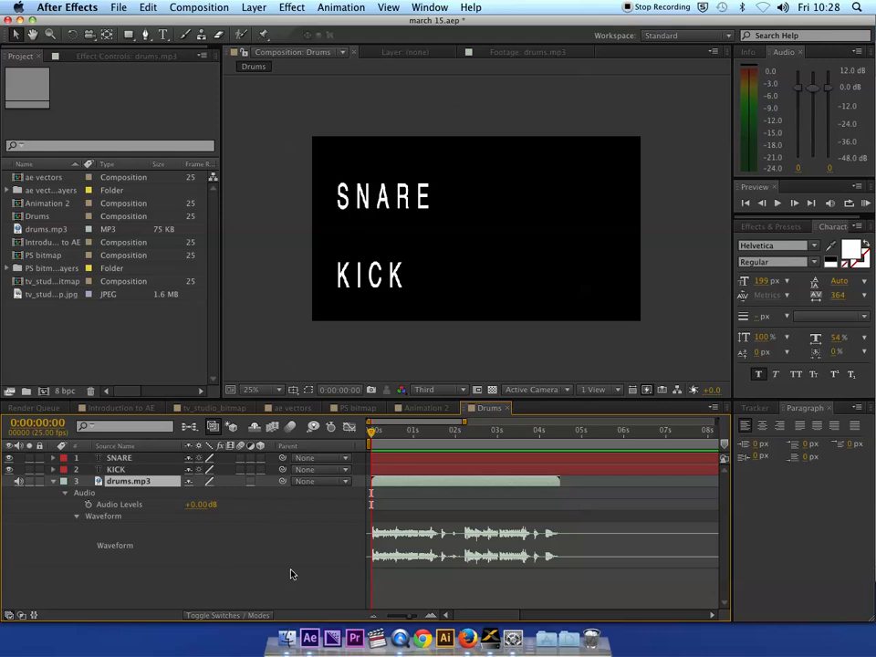
Step: Play an audio-only preview of the drums from 0:00:01:01 onwards, then return to the start of the composition
left_click_drag(371, 430, 418, 434)
key("KP_Decimal")
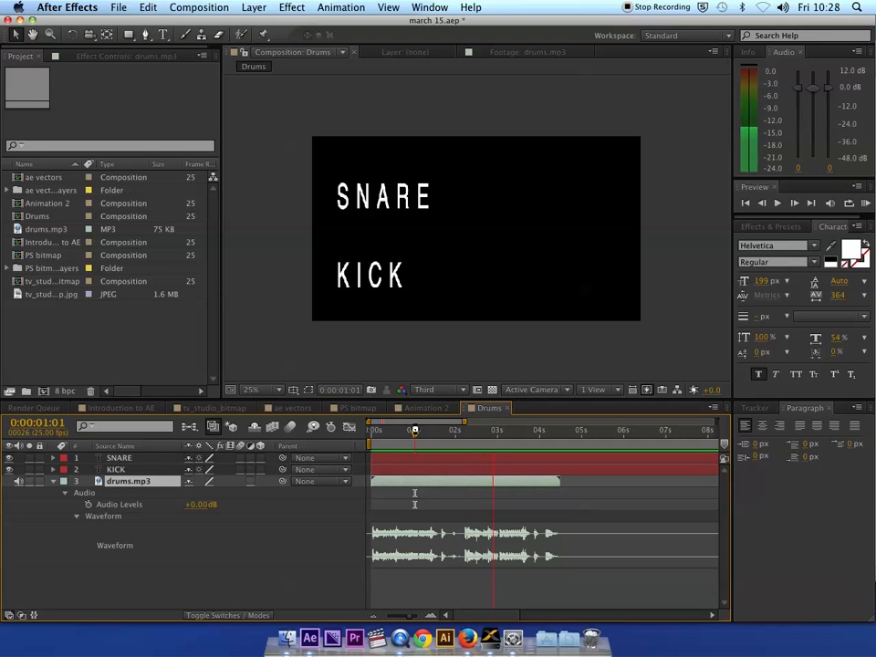
key("KP_Decimal")
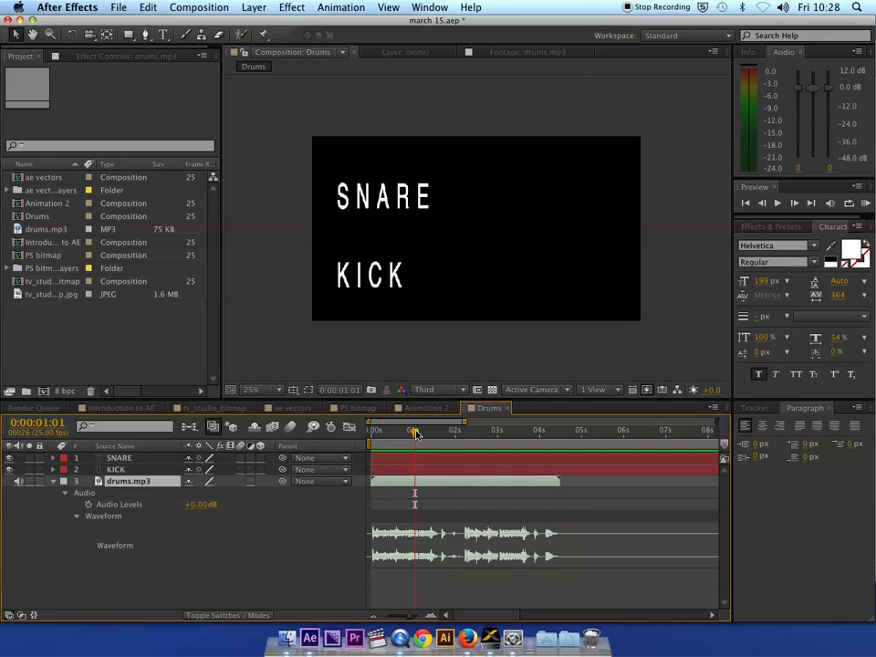
key("KP_Decimal")
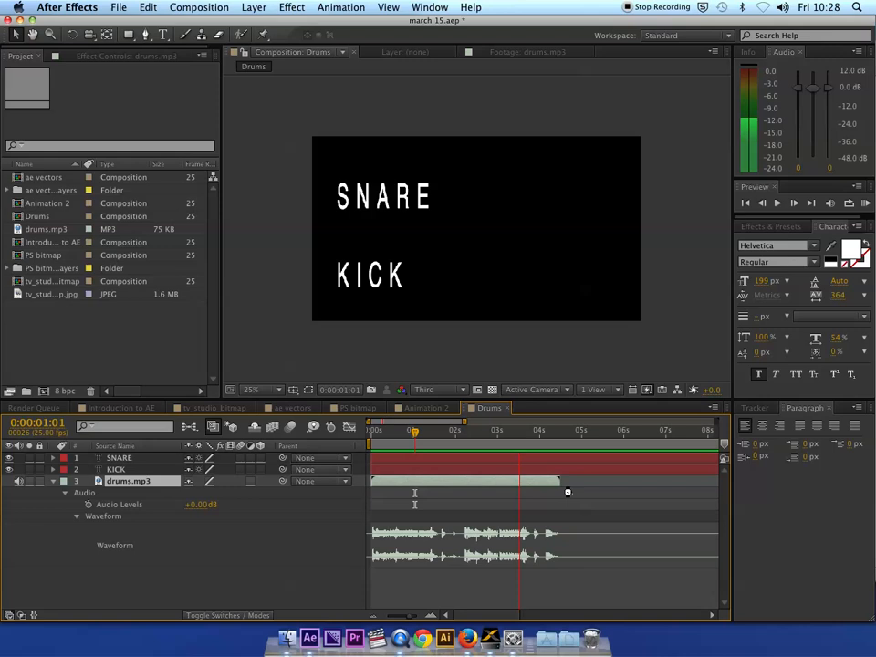
left_click_drag(415, 436, 370, 436)
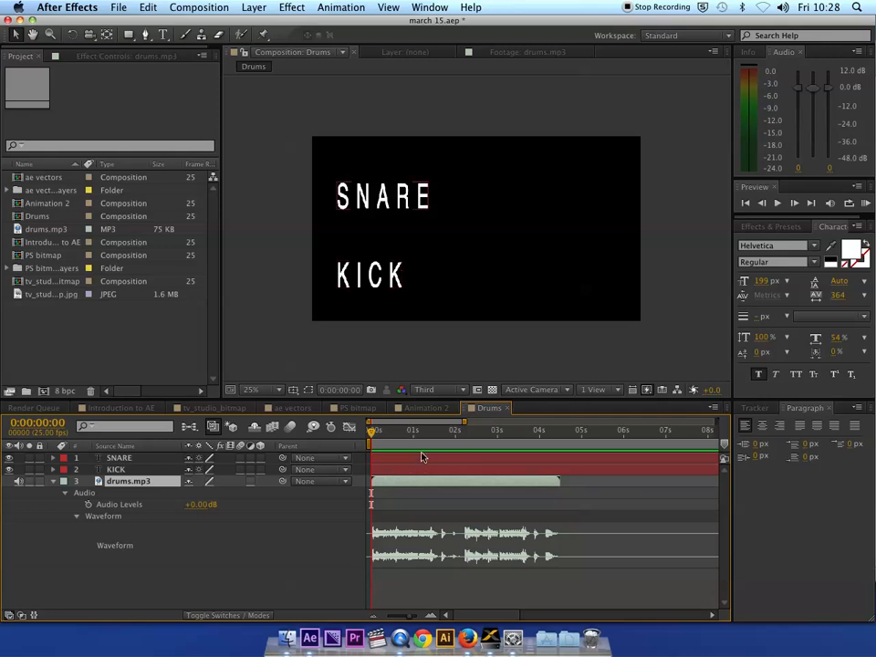
Step: Try placing a marker on the drums.mp3 layer and a composition marker at 0:00:01:03
left_click_drag(375, 432, 419, 434)
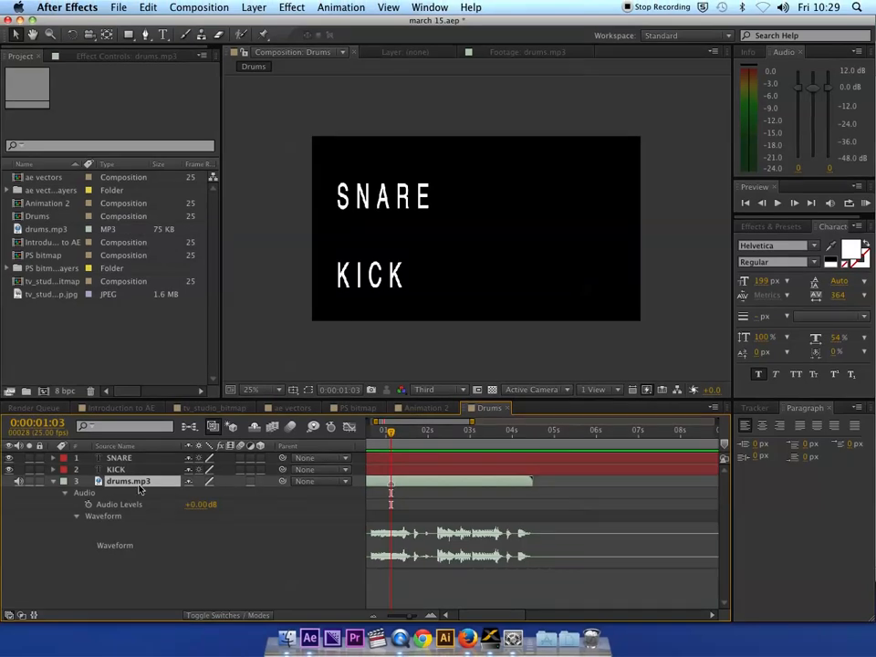
left_click(195, 552)
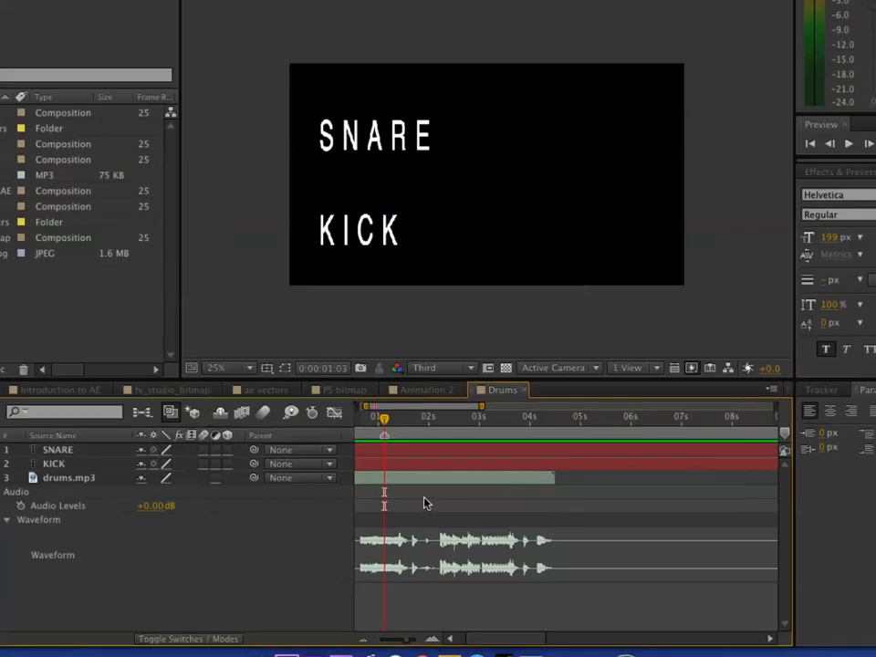
left_click(424, 465)
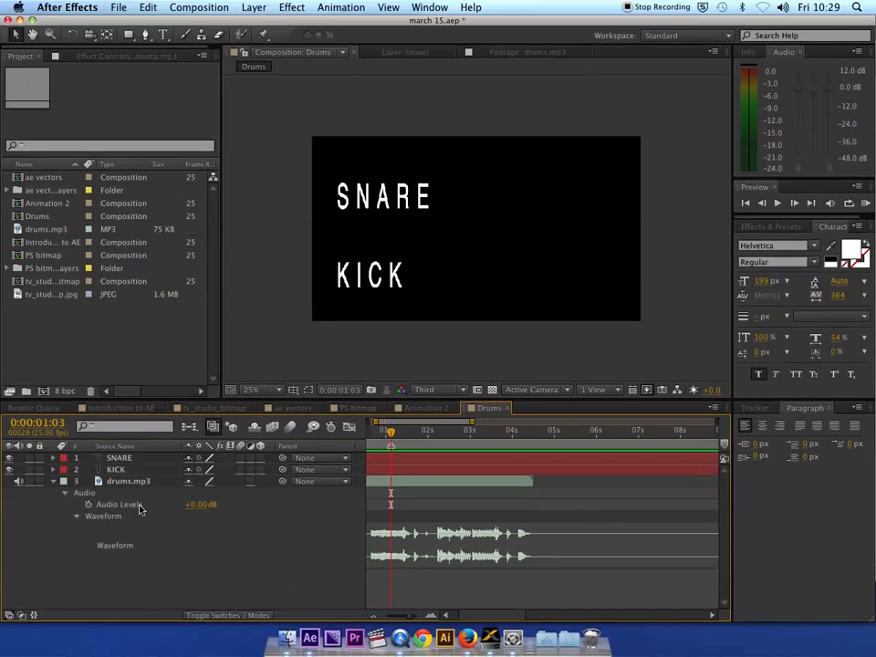
left_click(128, 481)
left_click(144, 471)
left_click_drag(390, 432, 372, 439)
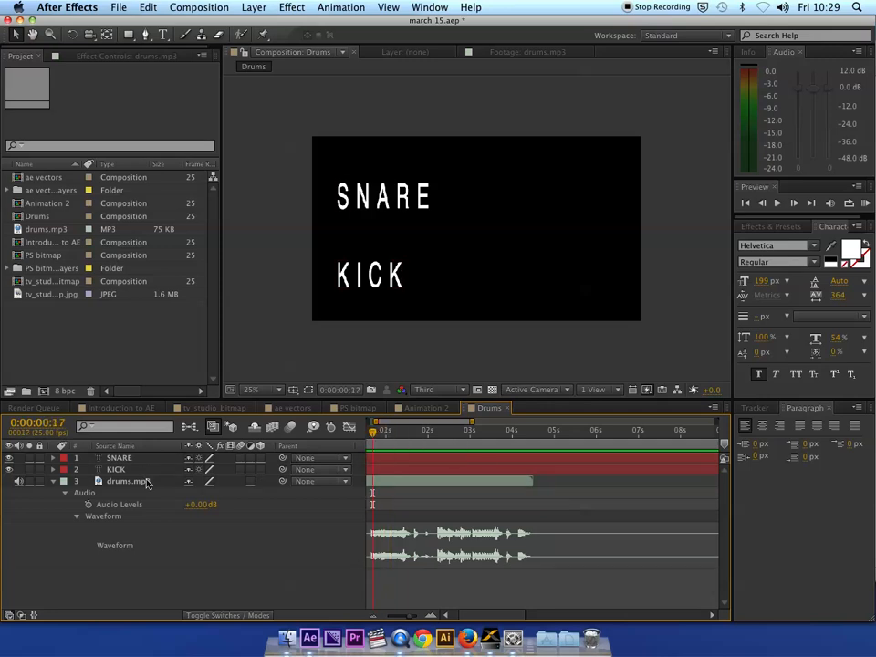
Step: Listen to an audio-only preview of the drums from the start of the composition with the SNARE layer selected
left_click(114, 469)
left_click(119, 458, "shift")
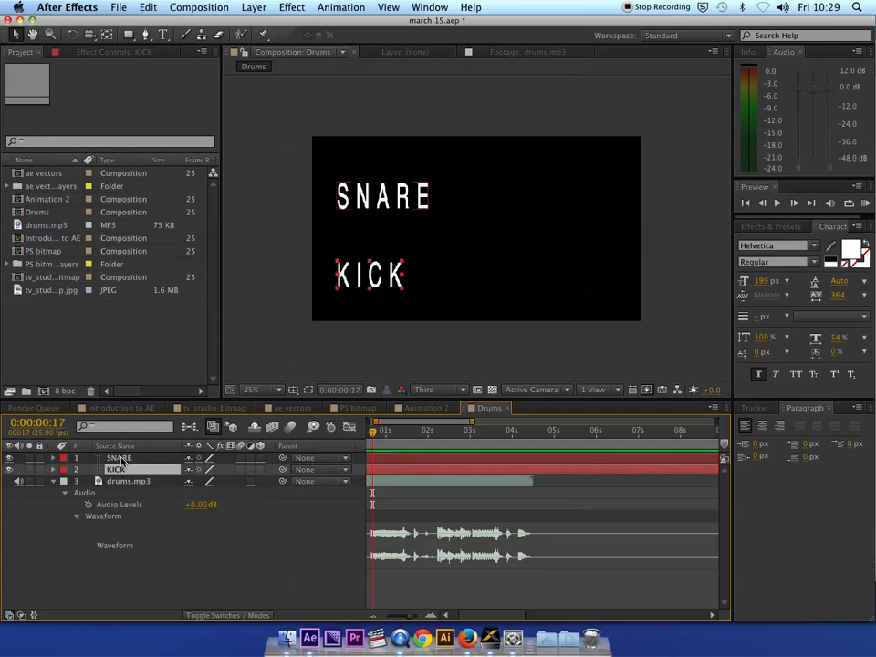
left_click(122, 460)
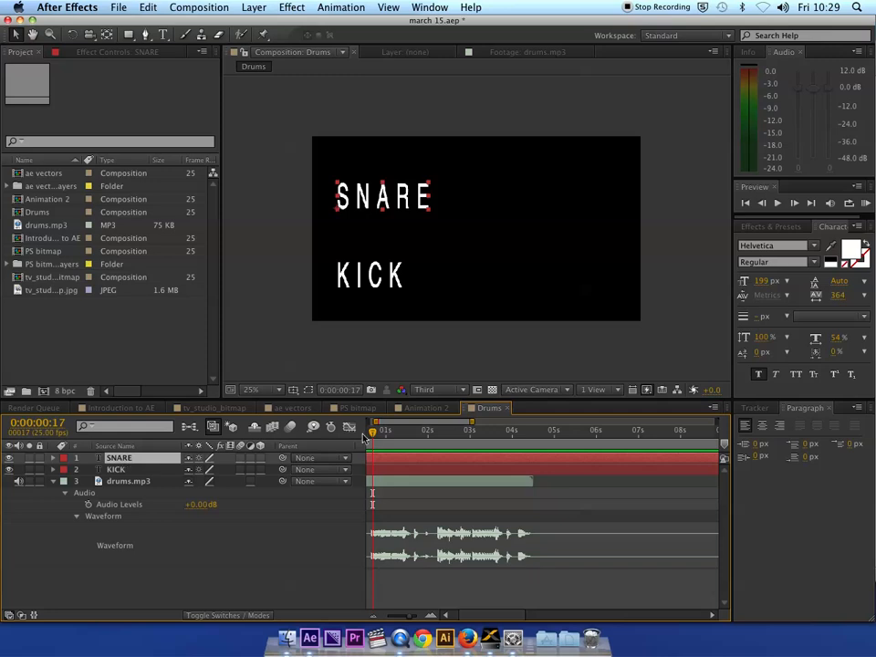
key("Home")
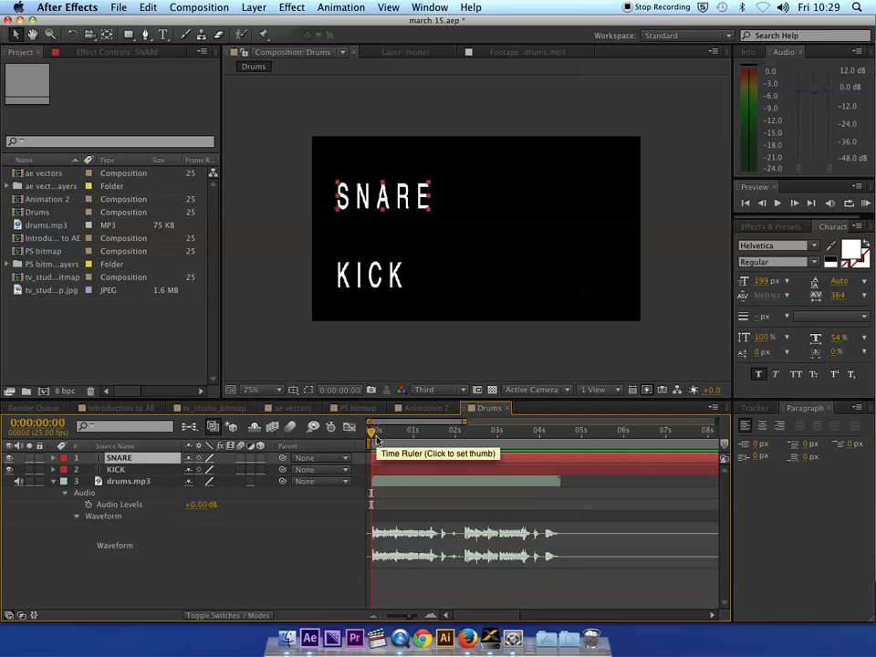
key("KP_Decimal")
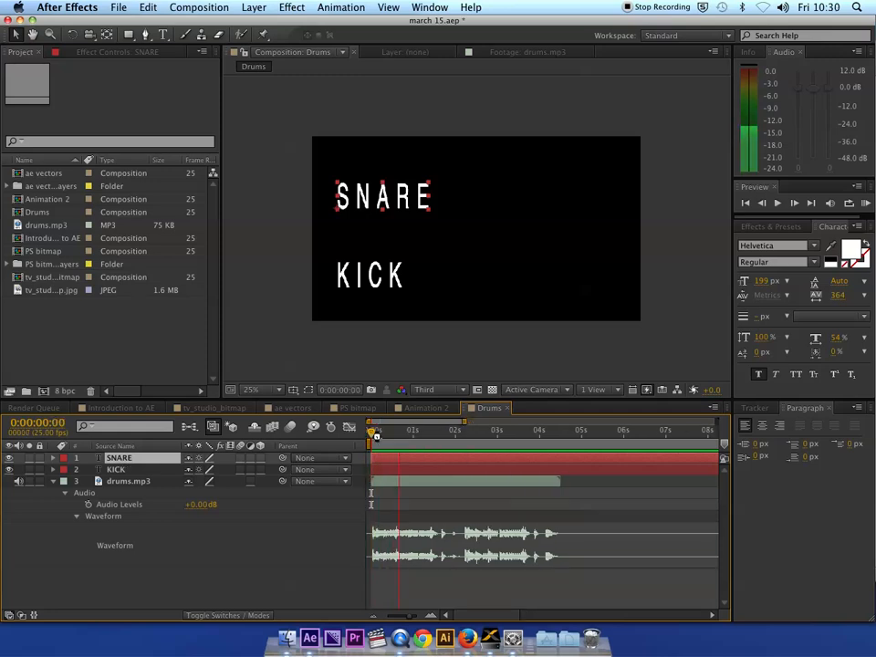
key("KP_Decimal")
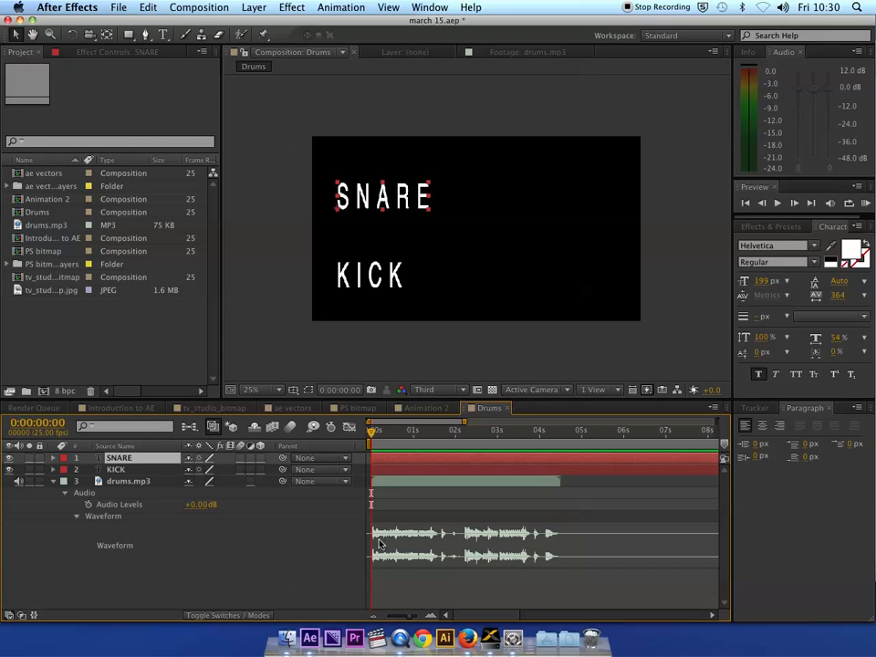
Step: Mark the kick beats with four layer markers on the KICK layer while the audio preview plays from the start
left_click(141, 470)
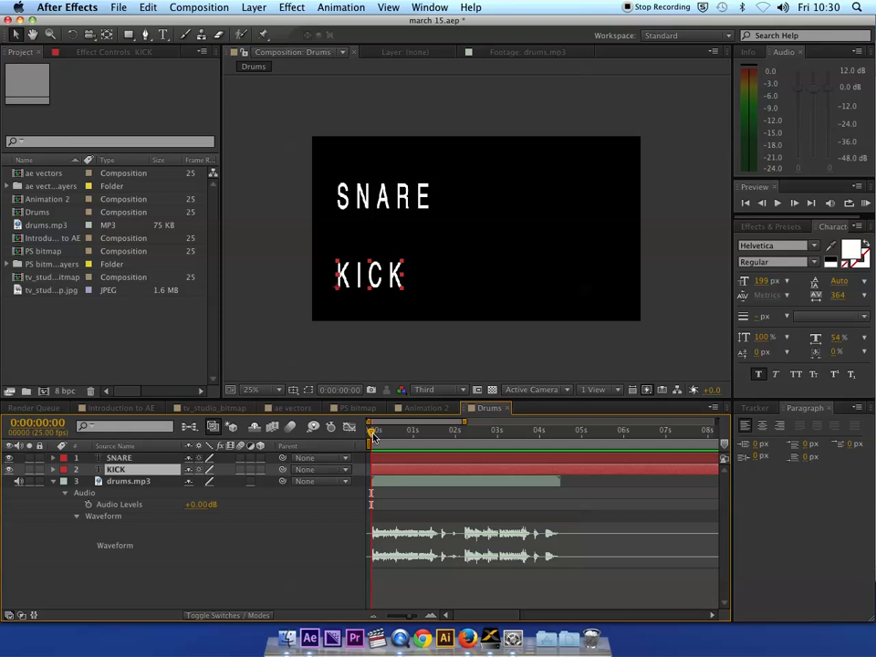
key("KP_Decimal")
key("KP_Multiply")
key("KP_Multiply")
key("super+z")
key("KP_Decimal")
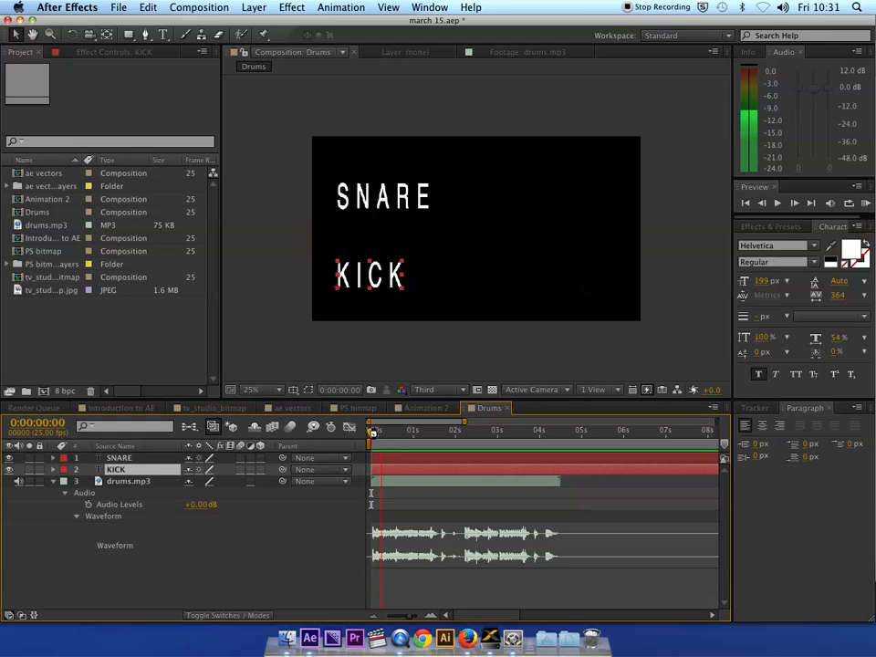
key("KP_Multiply")
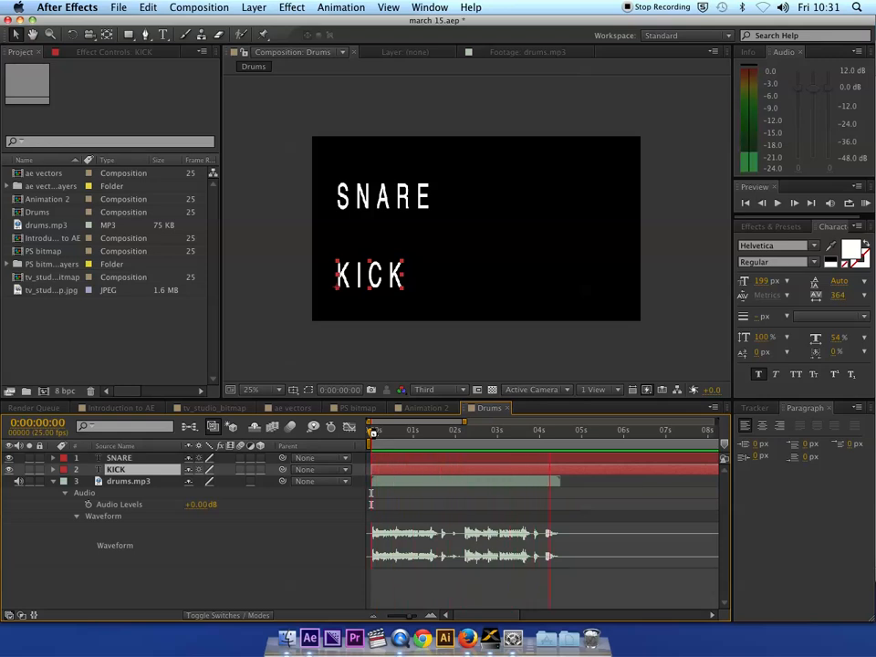
left_click(373, 434)
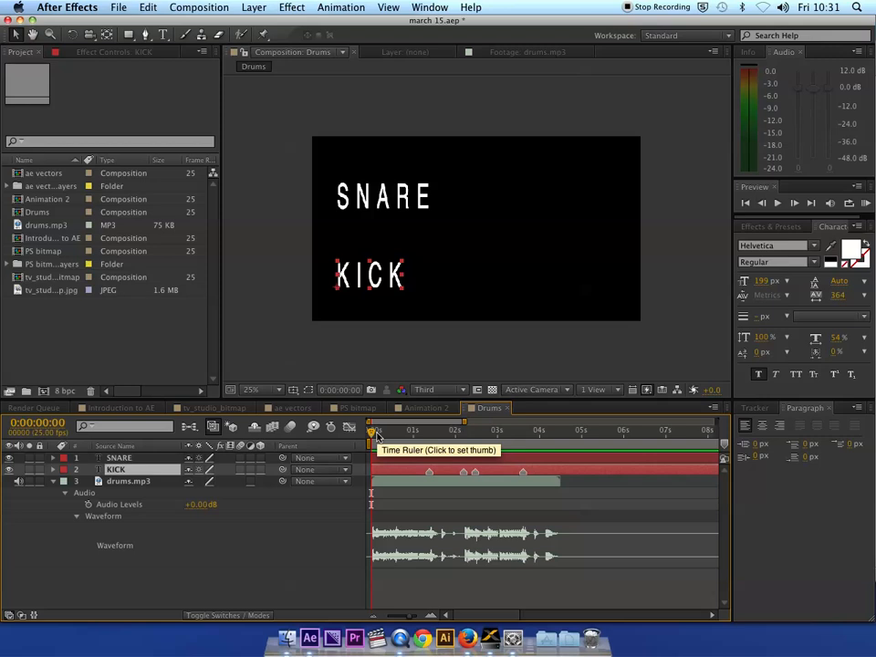
key("KP_Decimal")
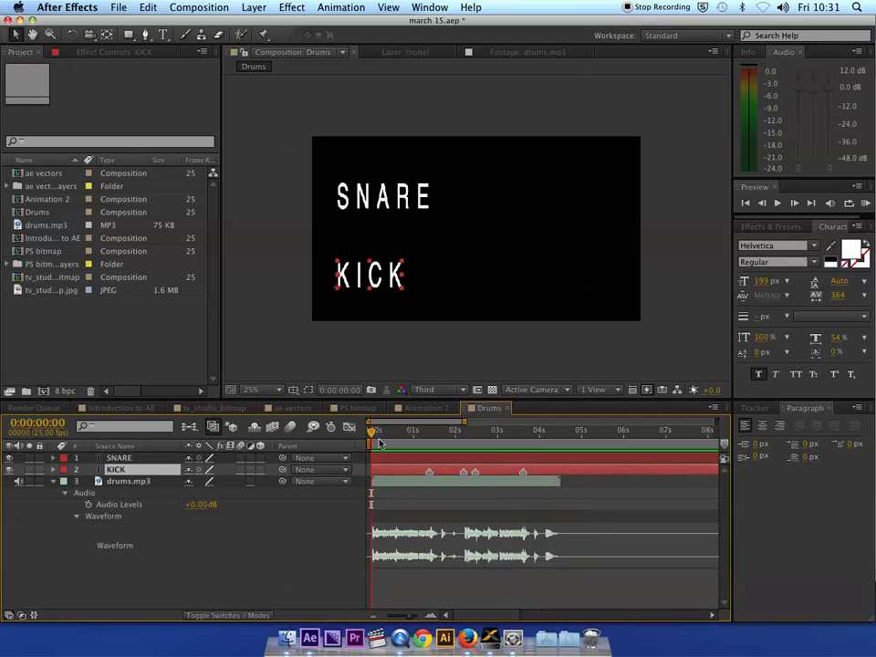
Step: Add Position keyframes of 144, 880 to the KICK layer at 0:00:00:00 and 0:00:00:05
mouse_move(373, 434)
left_mouse_down()
mouse_move(410, 435)
mouse_move(357, 438)
left_mouse_up()
key("p")
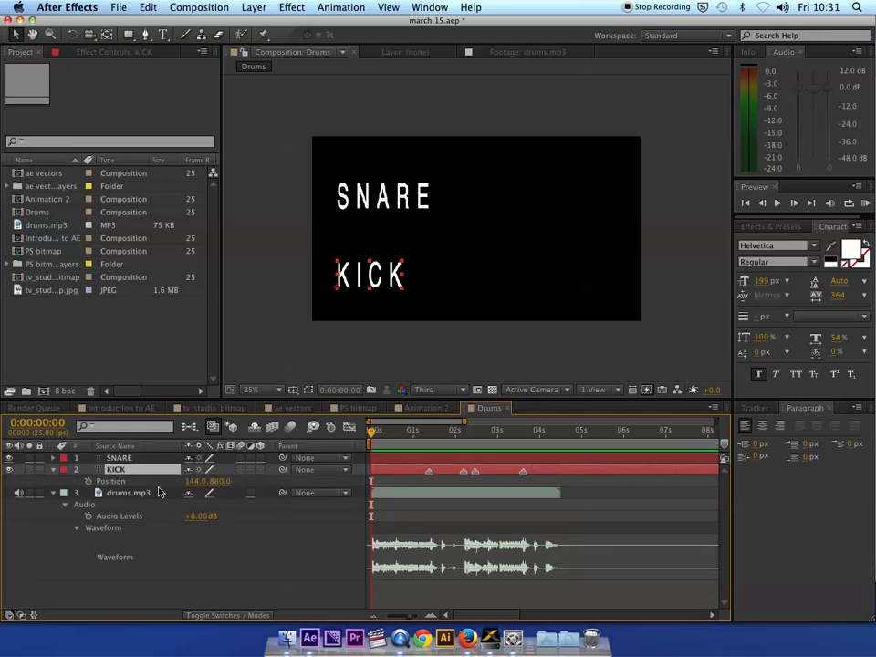
left_click(89, 482)
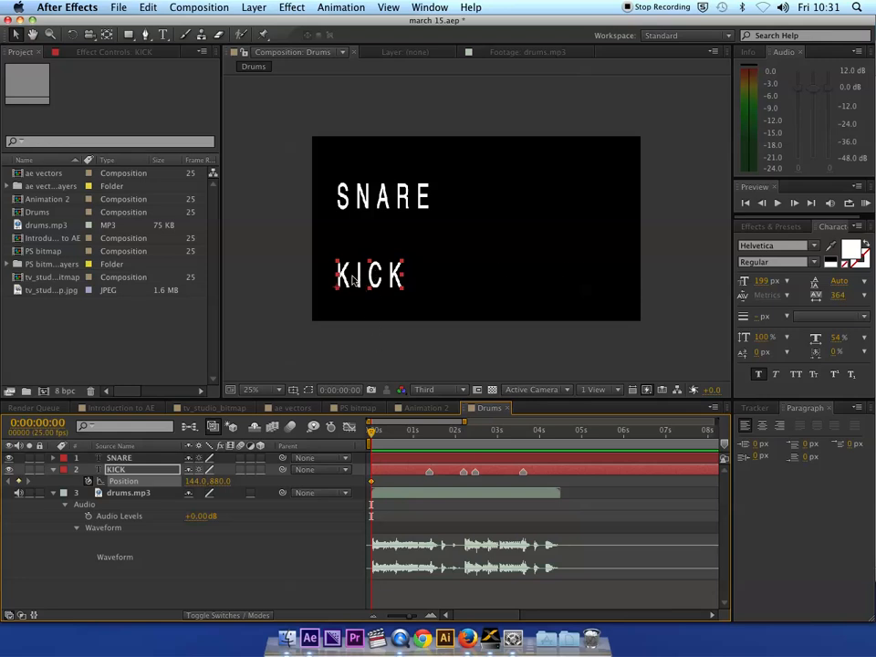
left_click(374, 435)
left_click_drag(374, 435, 382, 437)
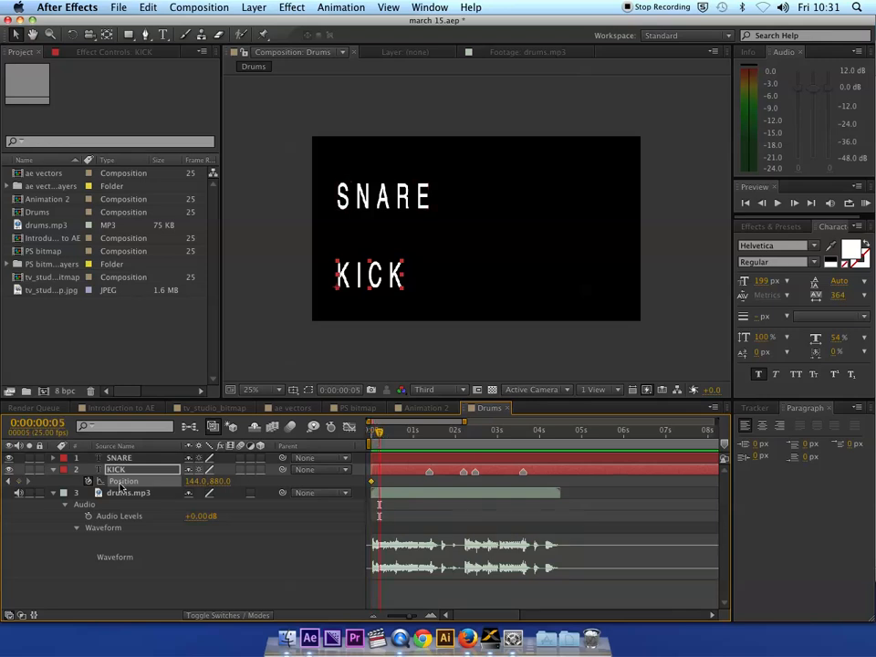
left_click(19, 482)
Step: Move the KICK text horizontally to Position 1000, 880 at 0:00:00:02 and play back the movement
left_click_drag(405, 617, 412, 619)
left_click(378, 432)
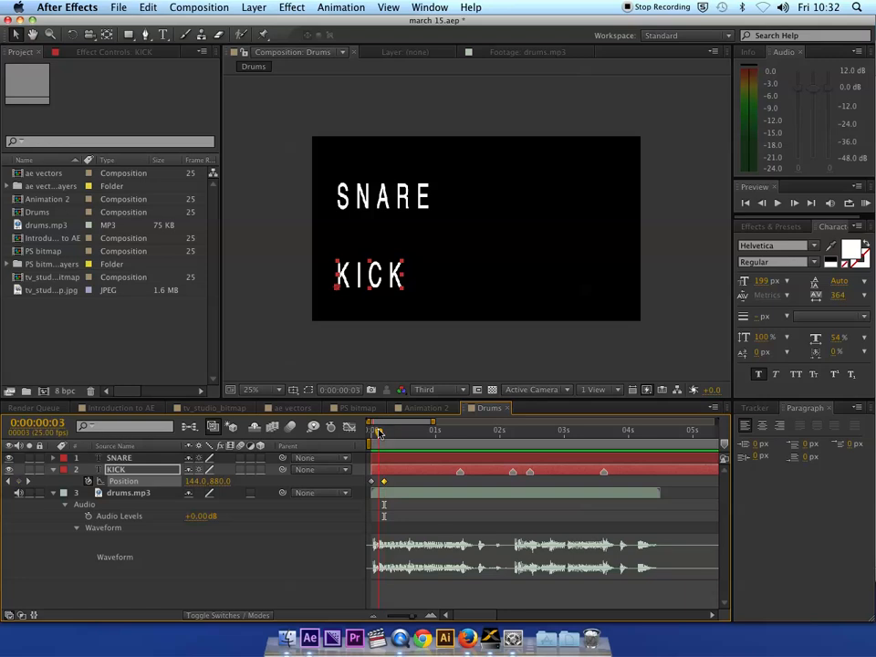
left_click(376, 432)
left_click_drag(345, 279, 493, 273)
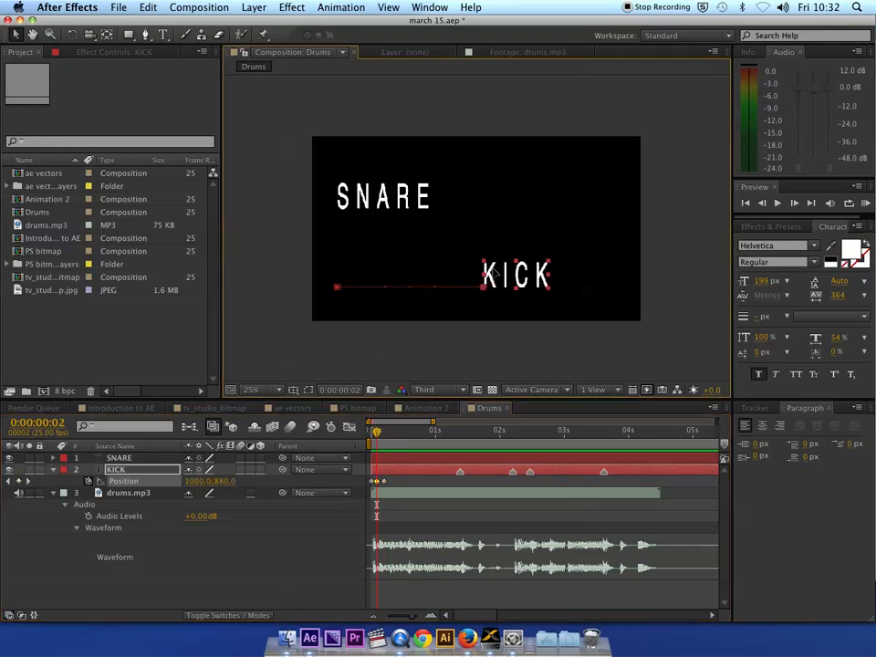
left_click(371, 431)
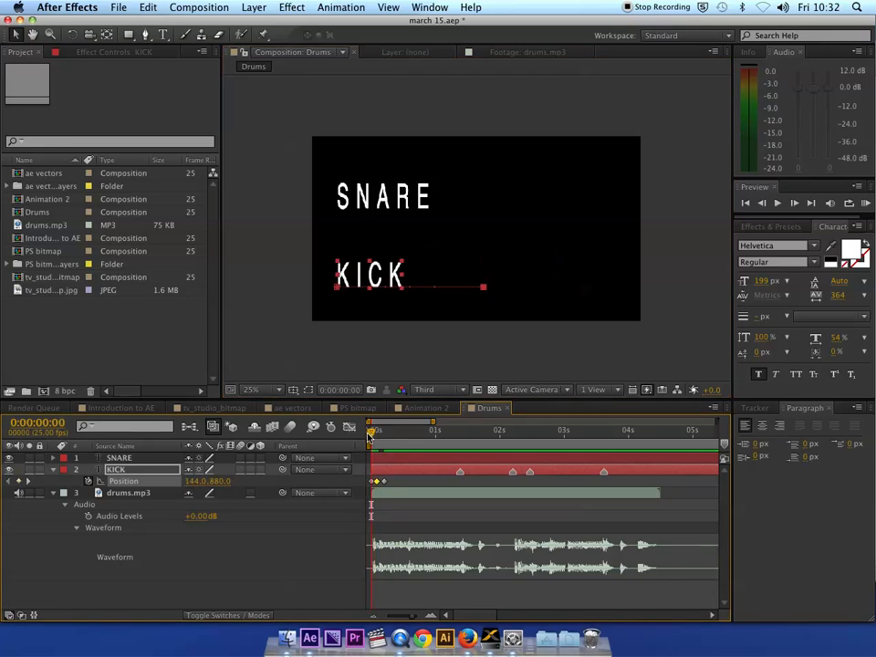
key("space")
key("space")
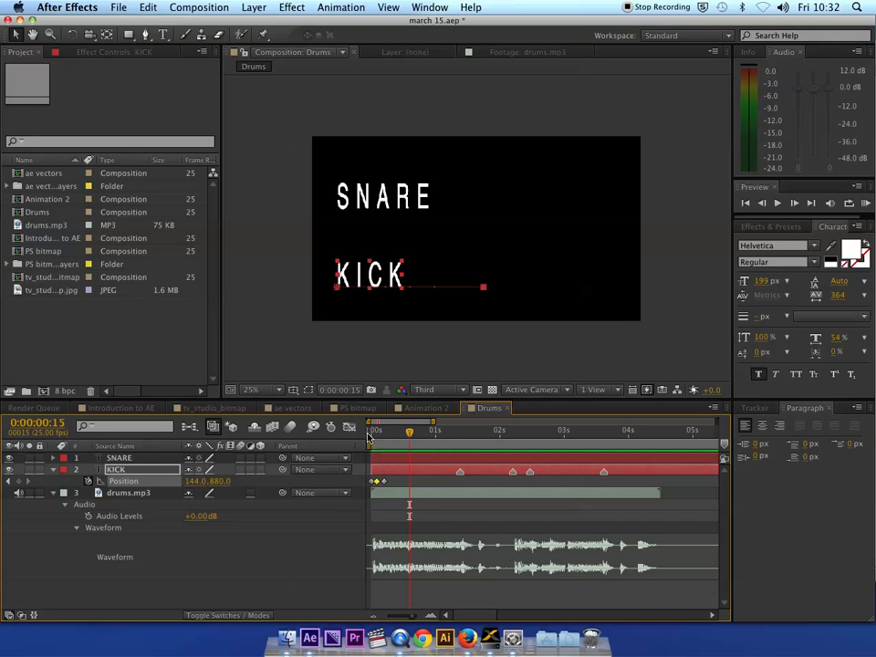
Step: Stretch the spacing of the three KICK Position keyframes to span about 10 frames and play back the slower movement
left_click(397, 483)
mouse_move(398, 484)
left_mouse_down()
mouse_move(370, 479)
mouse_move(398, 484)
left_mouse_up()
left_click(372, 433)
key("space")
key("space")
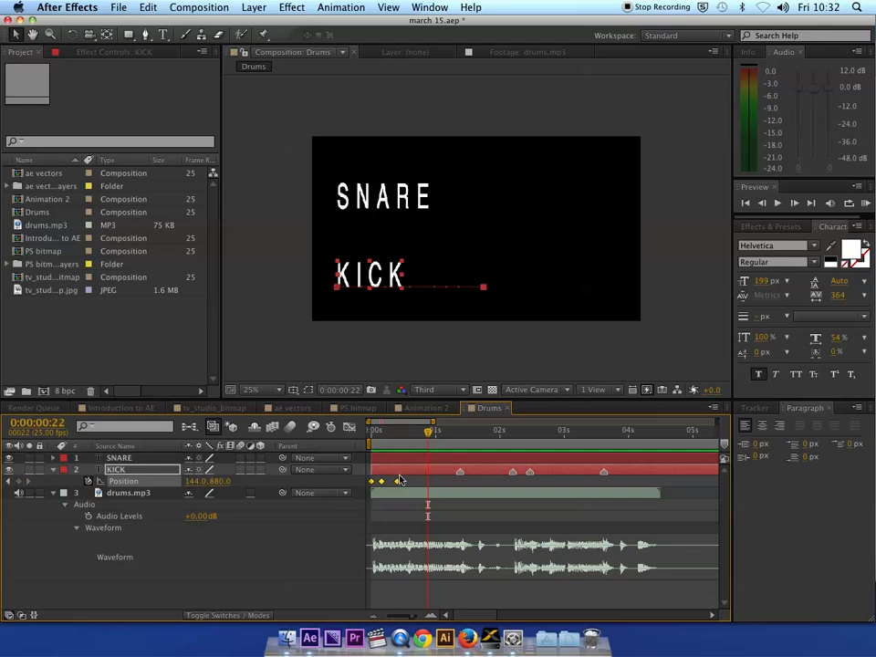
Step: Stretch the KICK Position keyframes further so the last one sits at 0:00:00:15, and preview the motion
left_click_drag(397, 483, 409, 484)
left_click_drag(377, 433, 355, 435)
key("space")
key("space")
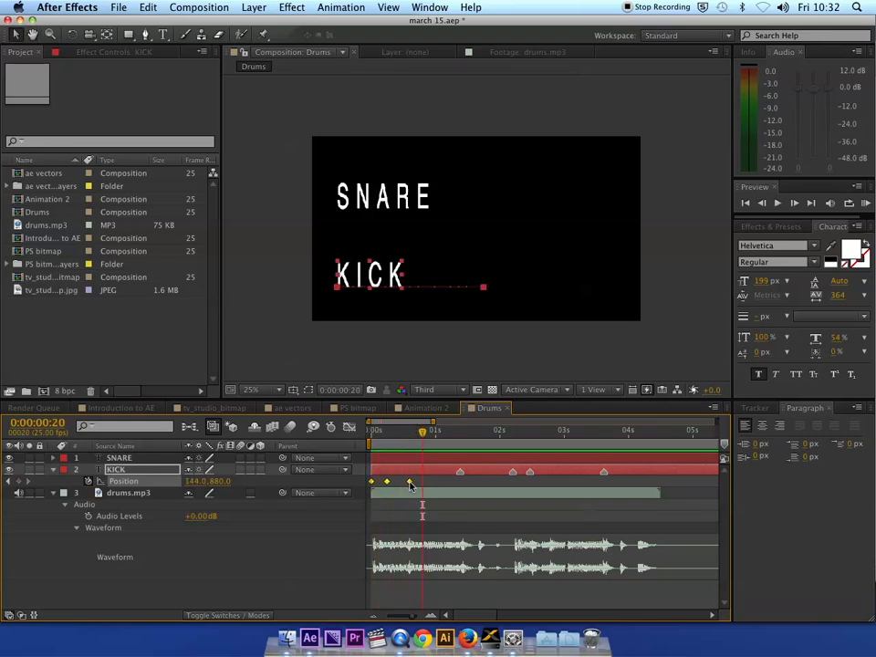
Step: Tighten the KICK Position keyframes proportionally to span about 9 frames and preview the motion
left_click_drag(410, 482, 407, 483)
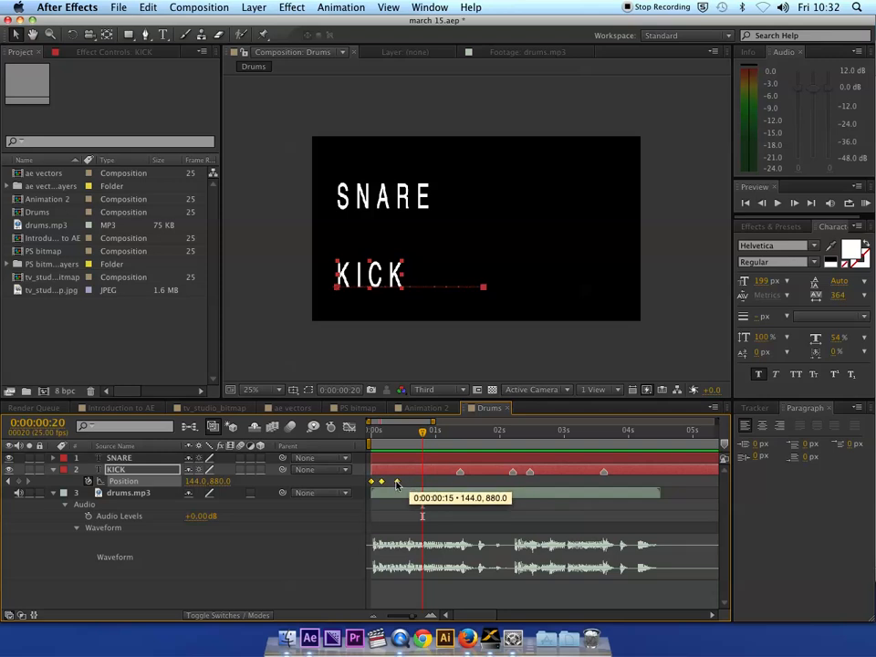
key("space")
key("space")
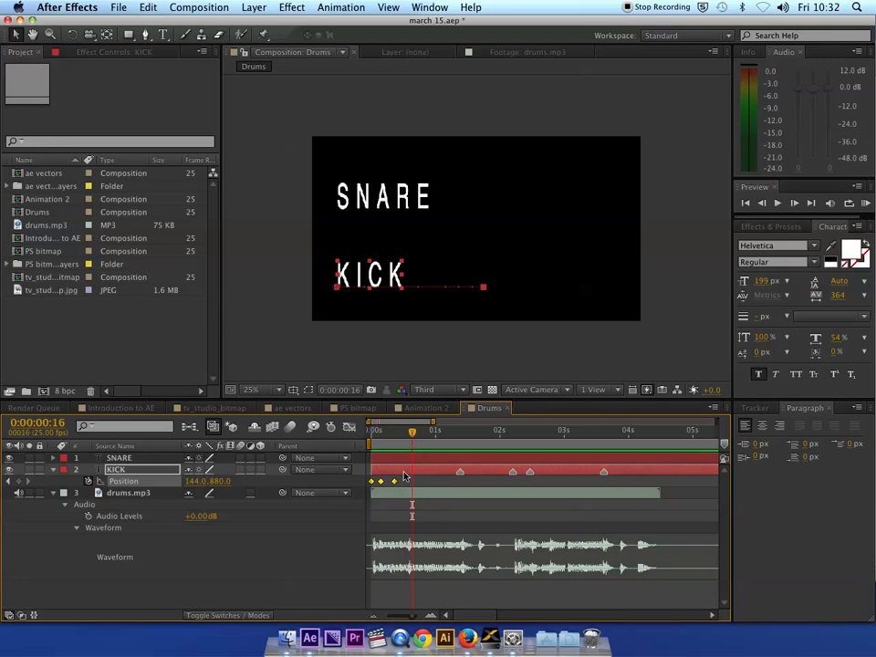
Step: Copy the three KICK Position keyframes and paste them at 0:00:01:06 and 0:00:02:00, ahead of the second and third drum markers
left_click_drag(402, 478, 369, 511)
left_click(450, 432)
key("super+c")
key("super+v")
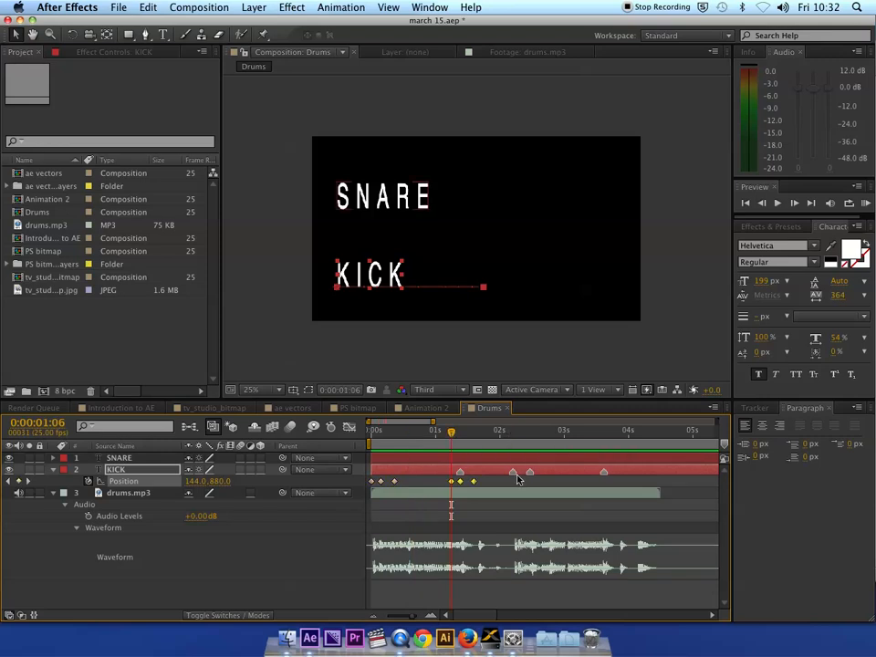
left_click(501, 433)
key("super+v")
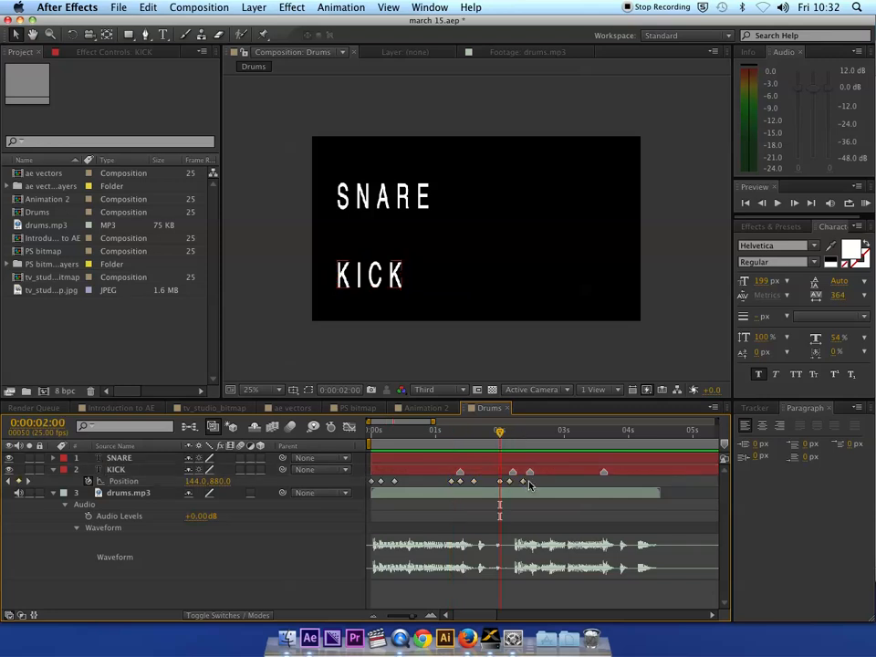
Step: Paste the KICK Position keyframes at 0:00:02:08 and 0:00:03:11, and nudge the last group slightly later
left_click(520, 432)
key("super+v")
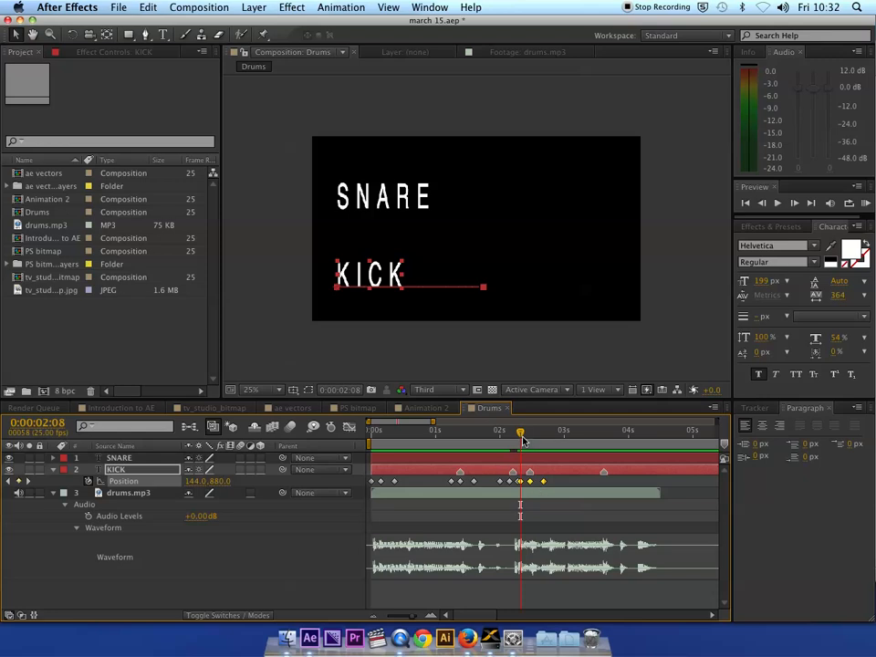
left_click(594, 435)
key("super+v")
left_click_drag(602, 483, 606, 483)
left_click(675, 350)
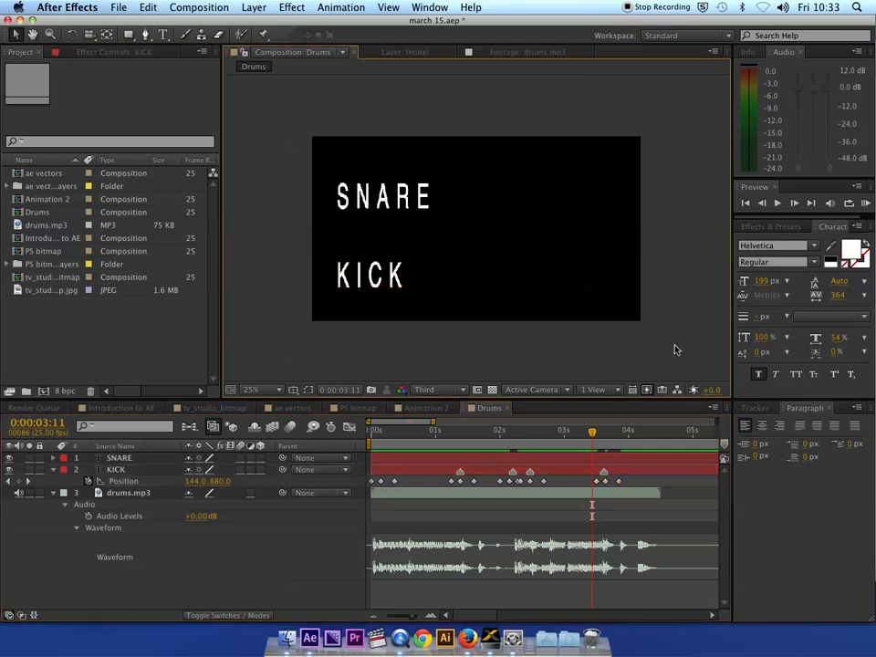
Step: Preview the KICK animation from the start, shift the last keyframe group back to about 0:00:03:11, and play it again
left_click(364, 437)
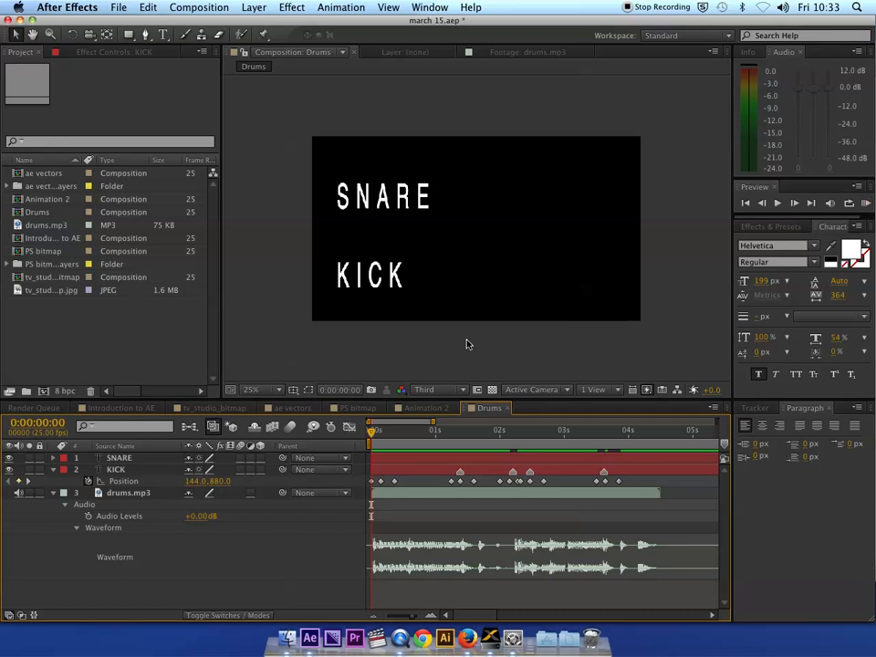
key("KP_0")
key("space")
left_click_drag(626, 480, 588, 485)
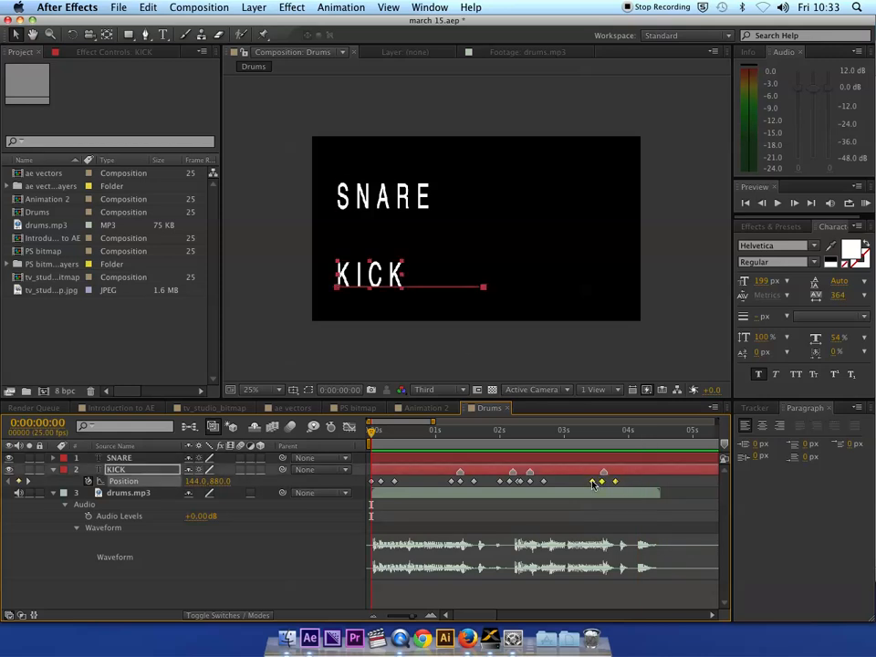
key("space")
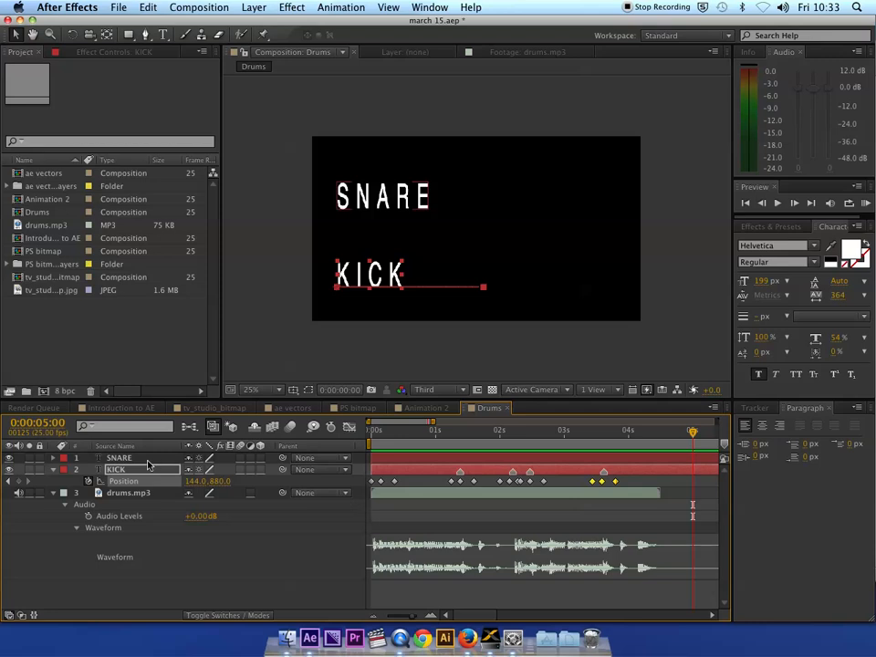
Step: Mark the four snare hits with layer markers on the SNARE layer during an audio preview from the start, and show its Position property
left_click(118, 457)
left_click_drag(390, 440, 361, 441)
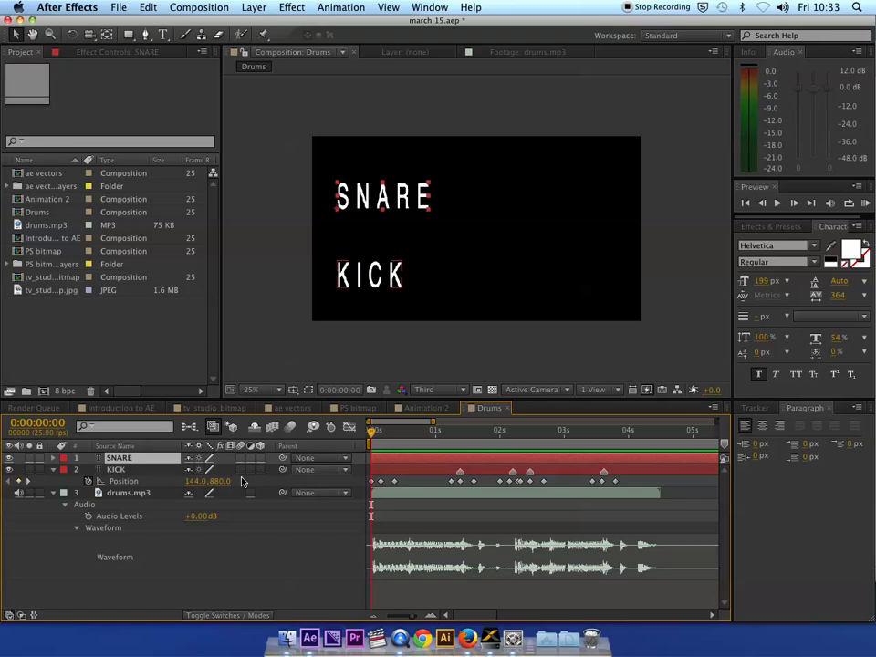
key("KP_Decimal")
key("KP_Decimal")
key("p")
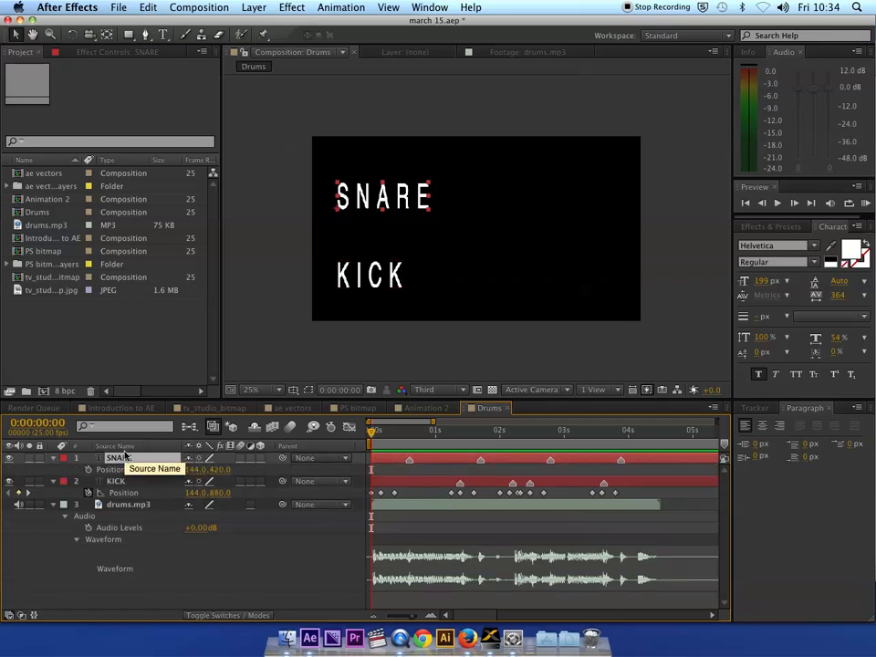
Step: Keyframe the SNARE Position at 0:00:00:12 and 0:00:00:19, and move the text horizontally to 1020, 420 at 0:00:00:15
left_click(399, 433)
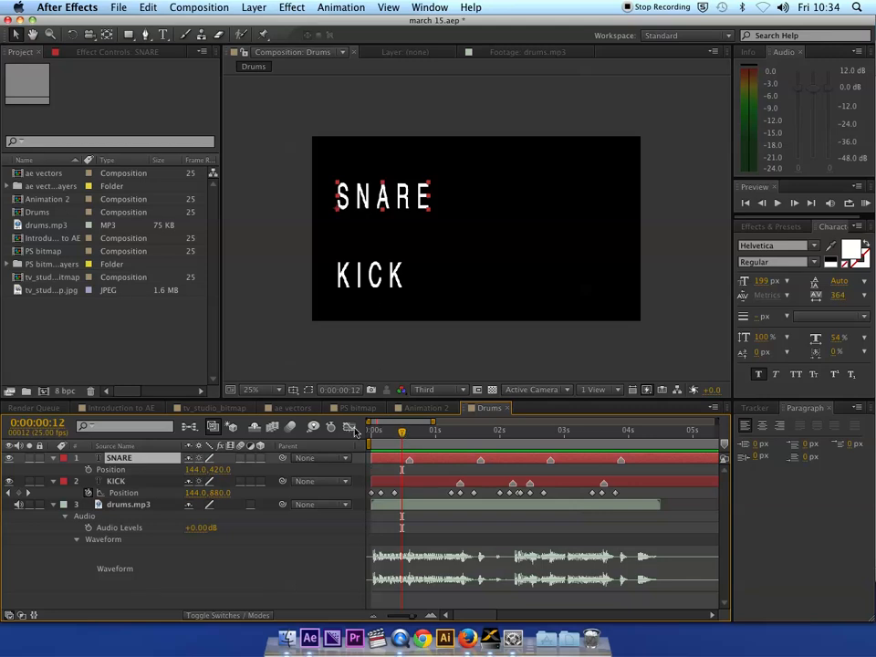
left_click(89, 470)
left_click_drag(402, 433, 422, 439)
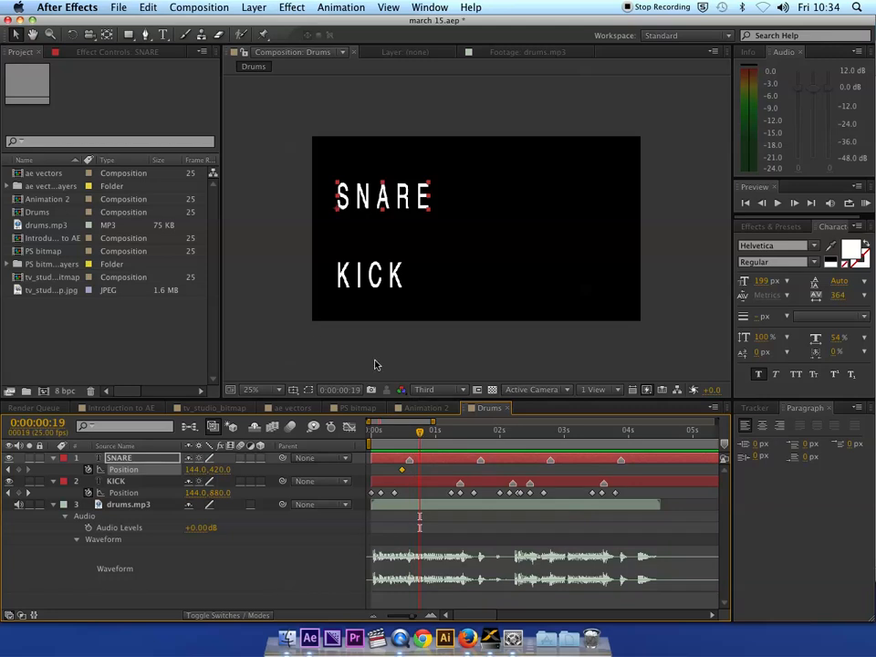
left_click(18, 469)
left_click_drag(419, 433, 410, 431)
left_click_drag(361, 198, 512, 199)
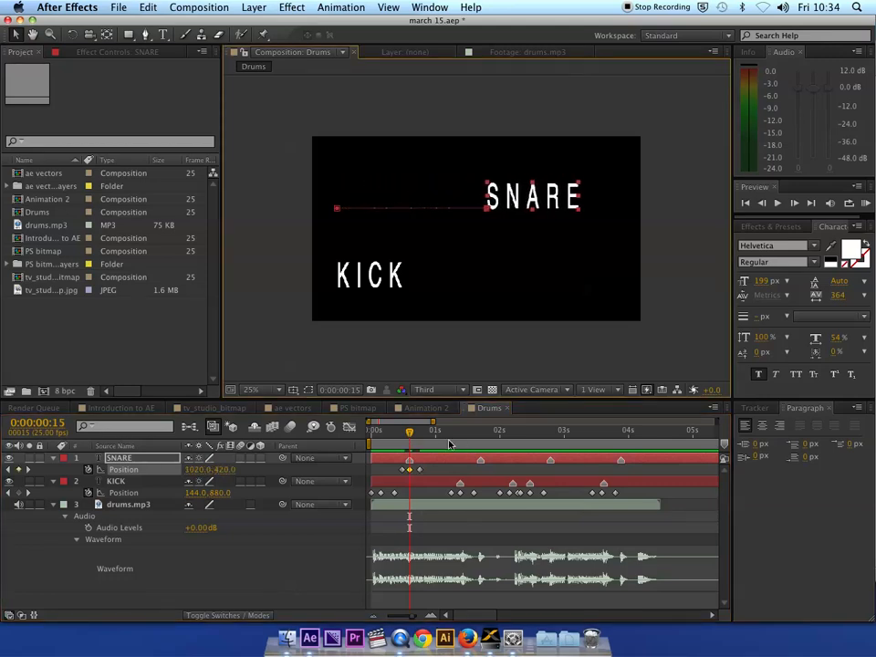
Step: Play back the SNARE movement from 0:00:00:10 and again from the start of the composition
left_click_drag(408, 437, 397, 436)
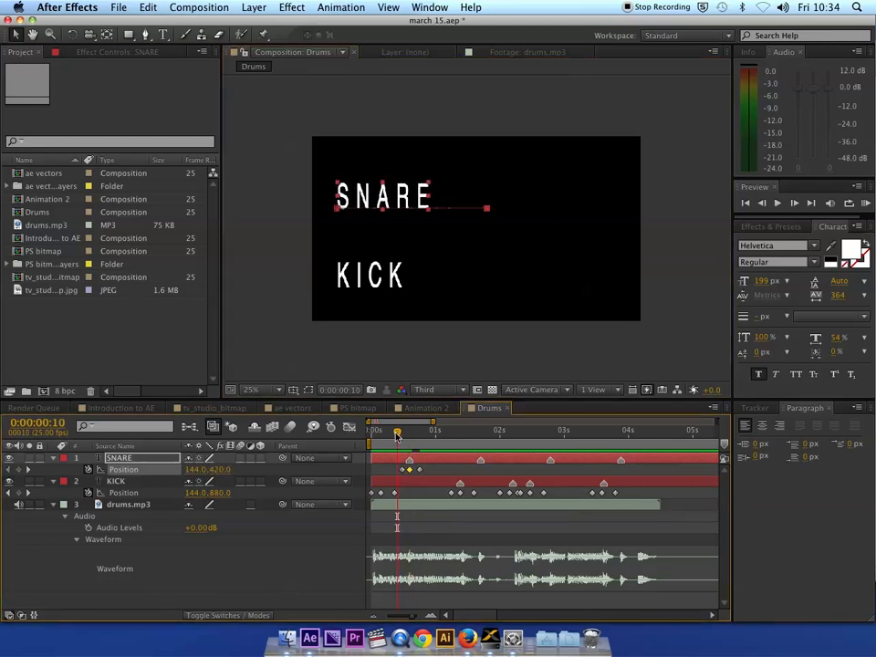
key("space")
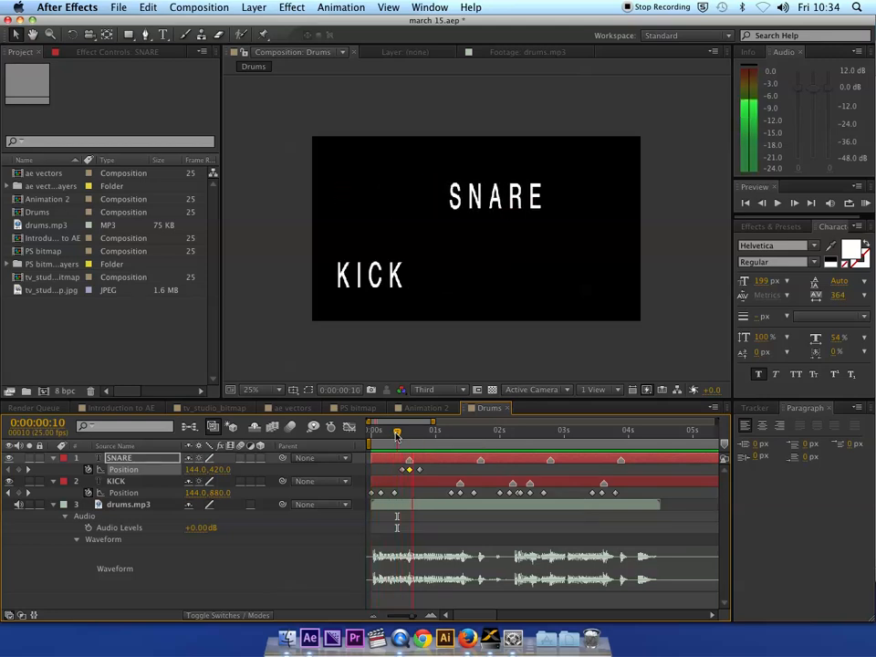
left_click_drag(397, 435, 333, 447)
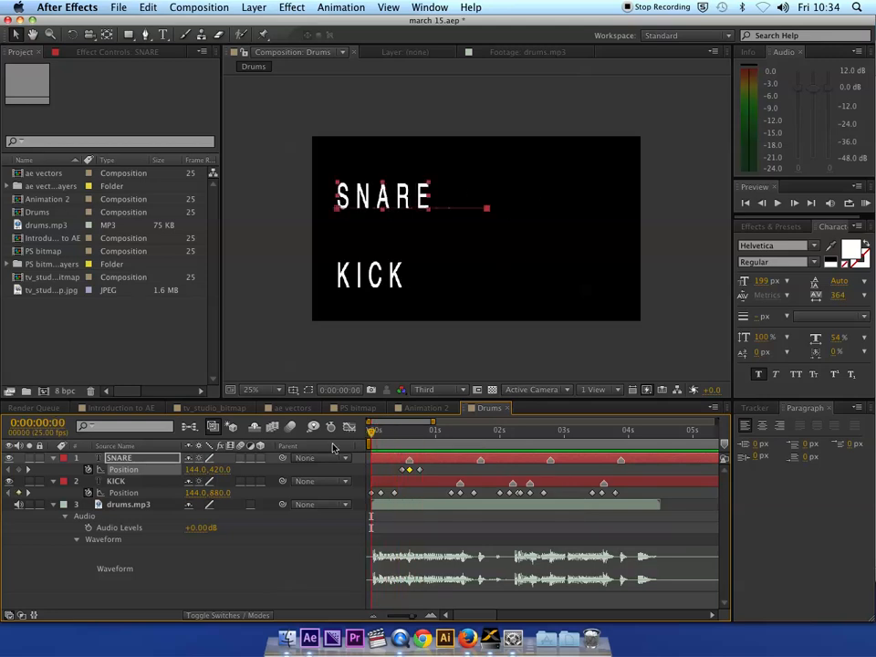
key("space")
key("space")
Step: Copy the three SNARE Position keyframes and paste them at 0:00:01:14, 0:00:02:16 and 0:00:03:19, just before the remaining markers
left_click_drag(391, 464, 430, 473)
left_click(472, 436)
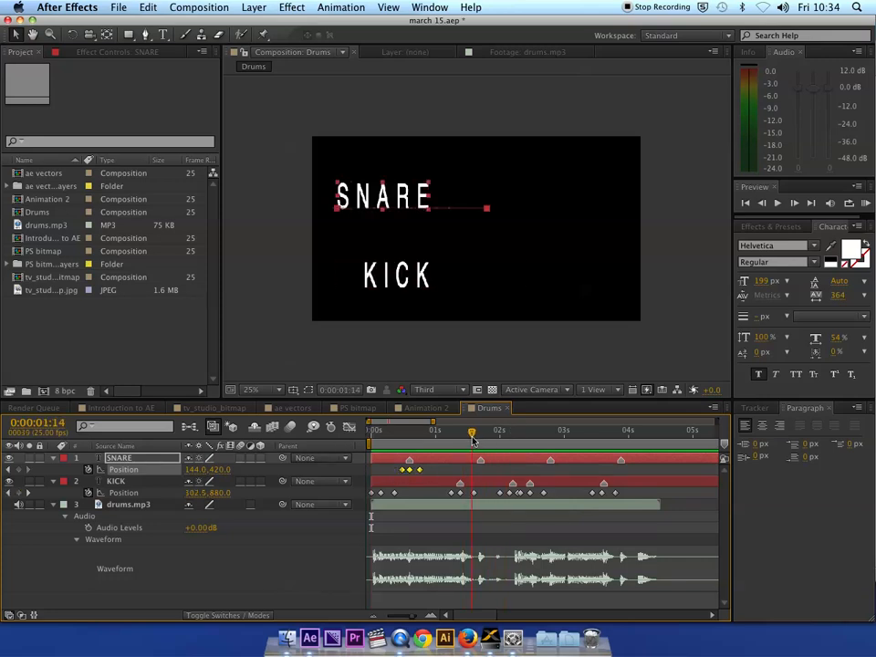
key("ctrl+v")
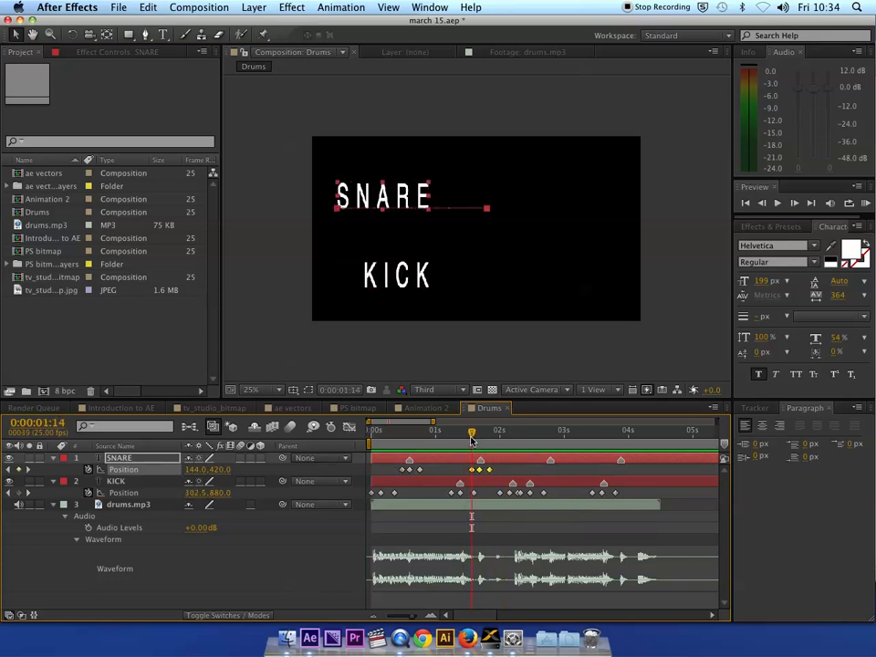
left_click(543, 432)
left_click(541, 435)
key("ctrl+v")
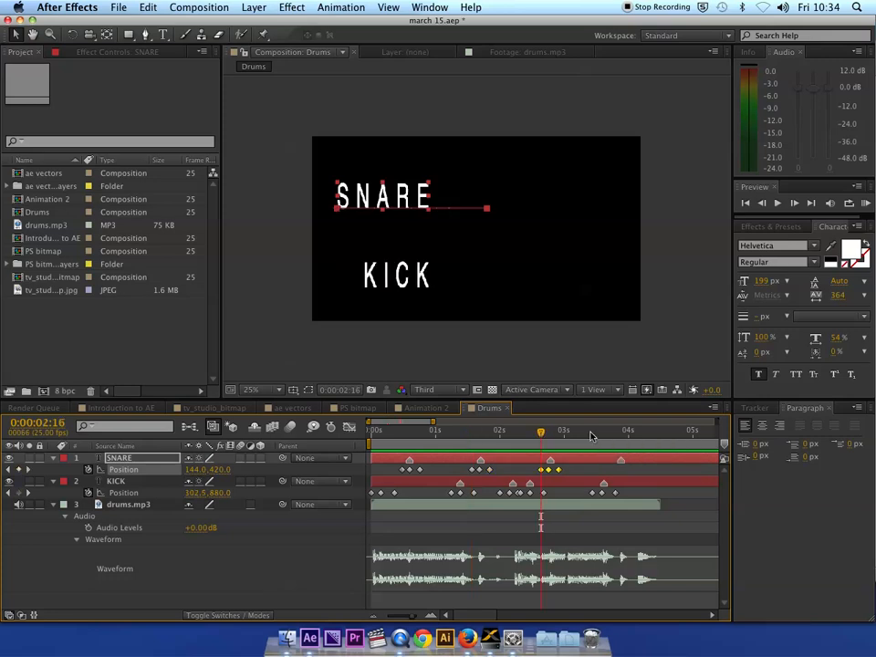
left_click(616, 434)
key("Page_Up")
key("ctrl+v")
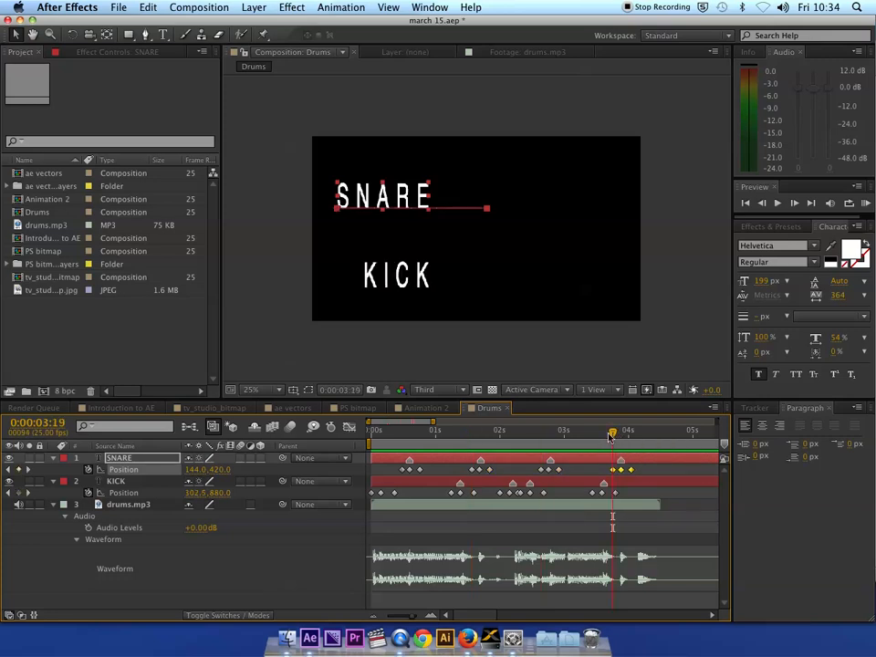
Step: Preview the combined KICK and SNARE animation with the drum audio from the start
left_click_drag(451, 439, 364, 447)
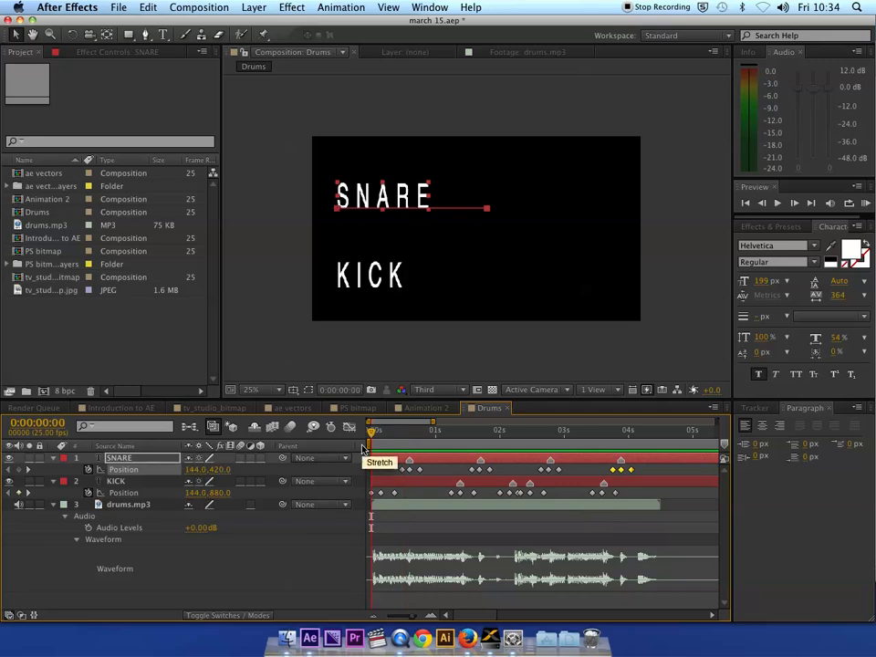
key("KP_0")
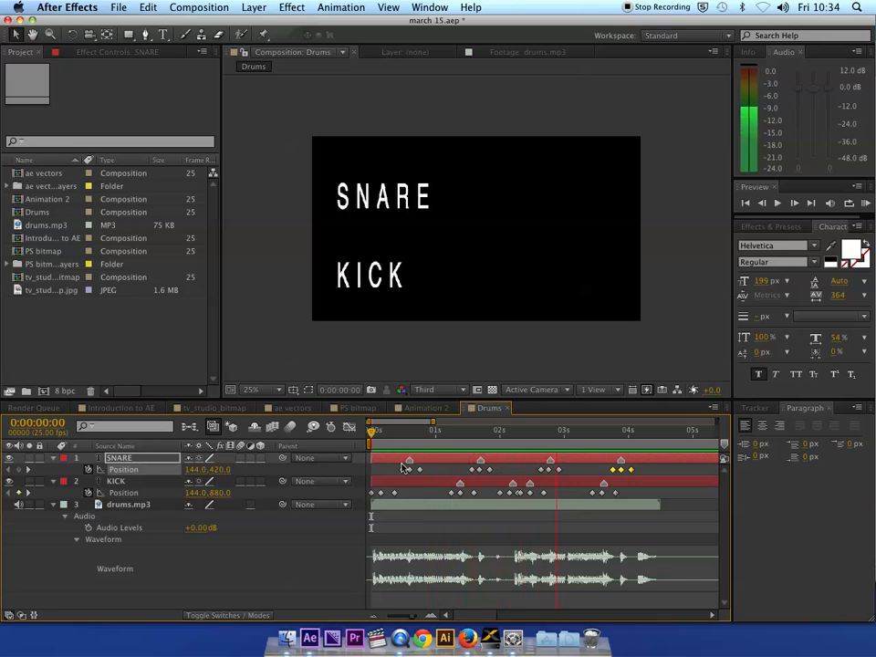
key("space")
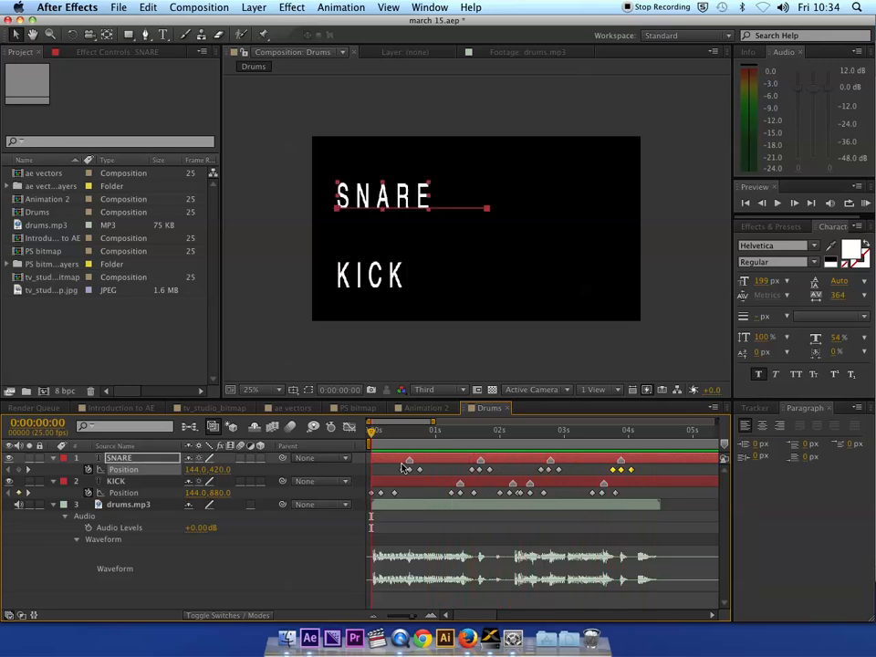
Step: Enable motion blur for the SNARE and KICK layers and the composition, and preview the blurred animation
left_click(240, 458)
left_click(290, 426)
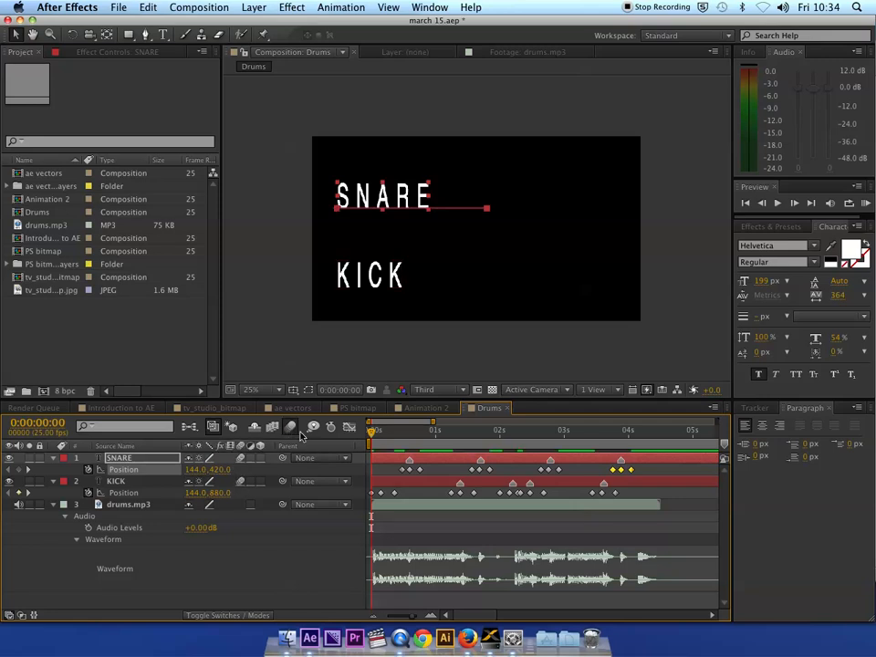
left_click(385, 349)
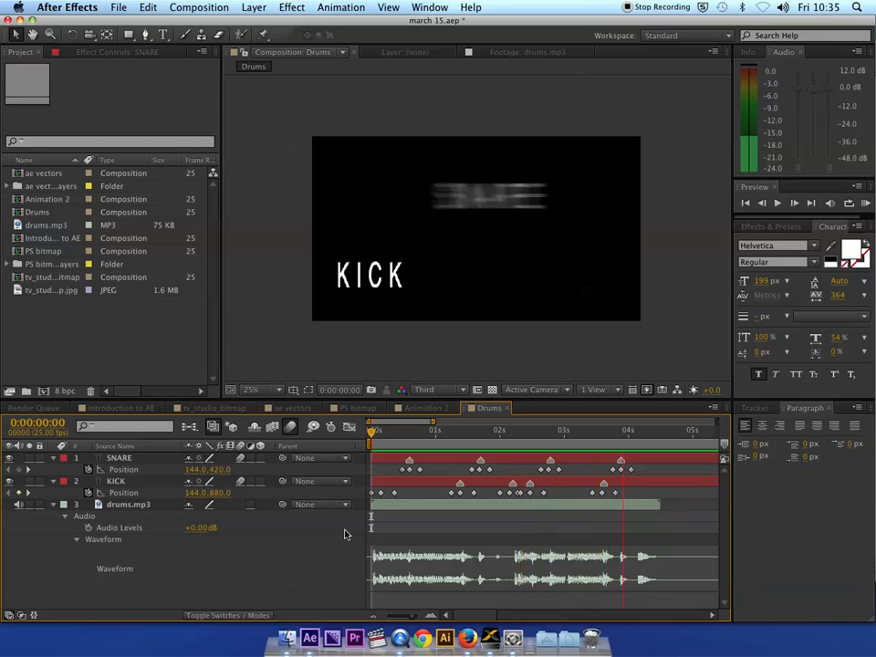
key("space")
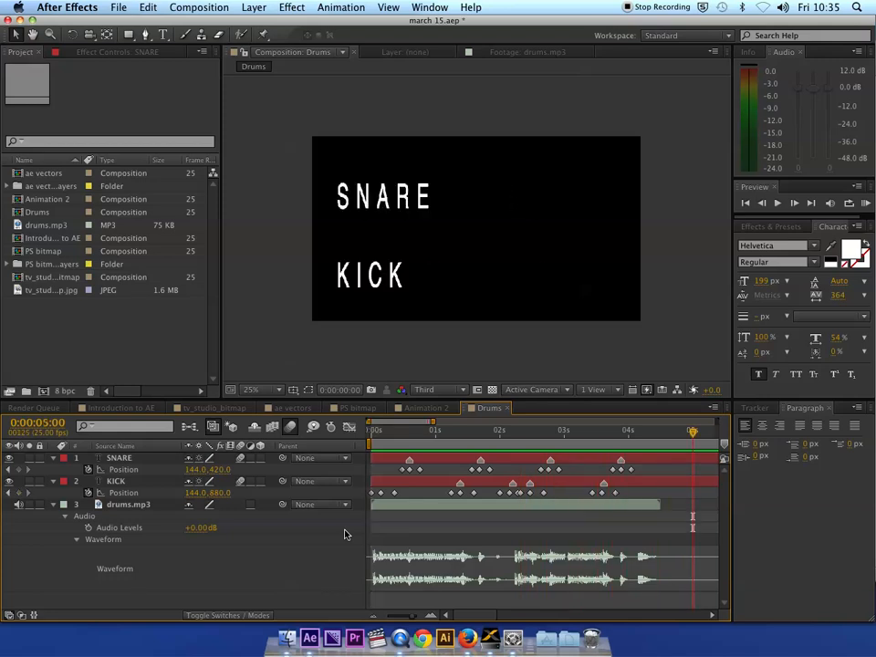
key("space")
key("space")
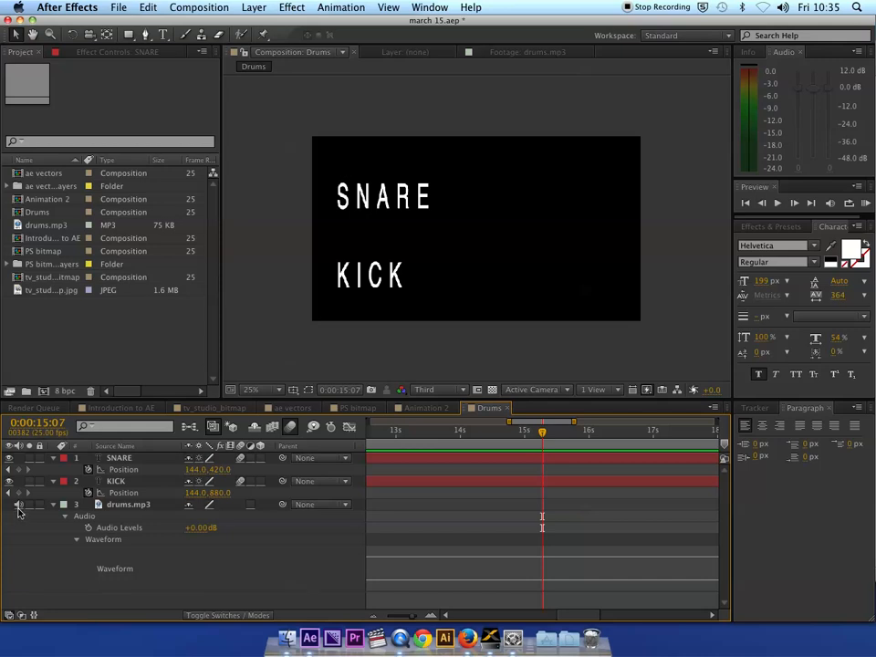
Step: Switch to Finder and audition the swishdownmedium, swoosh-shutter and air-swoosh sounds in the vmgfx-sounds folder
left_click(67, 329)
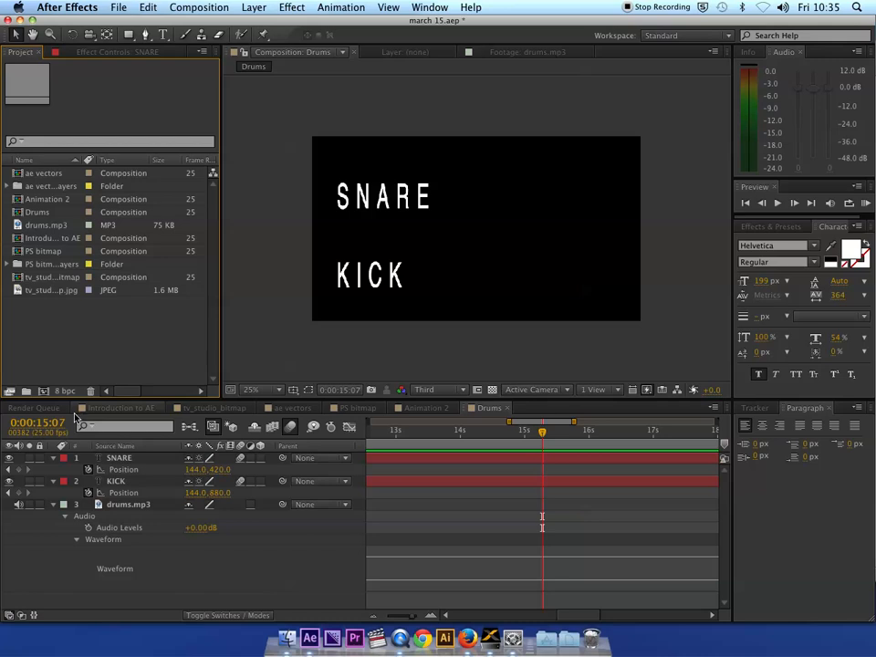
key("super+Tab")
key("super+Tab")
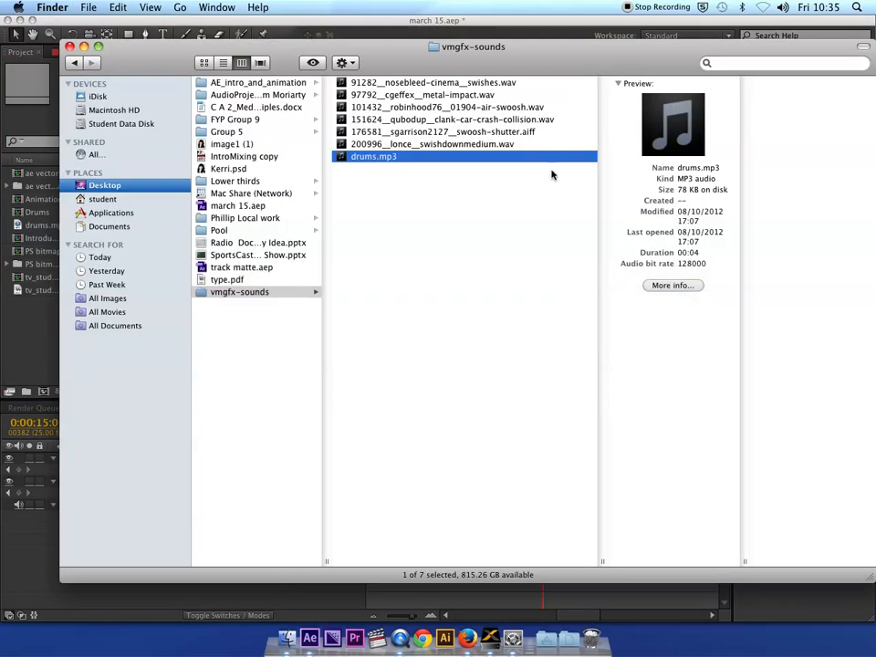
key("Up")
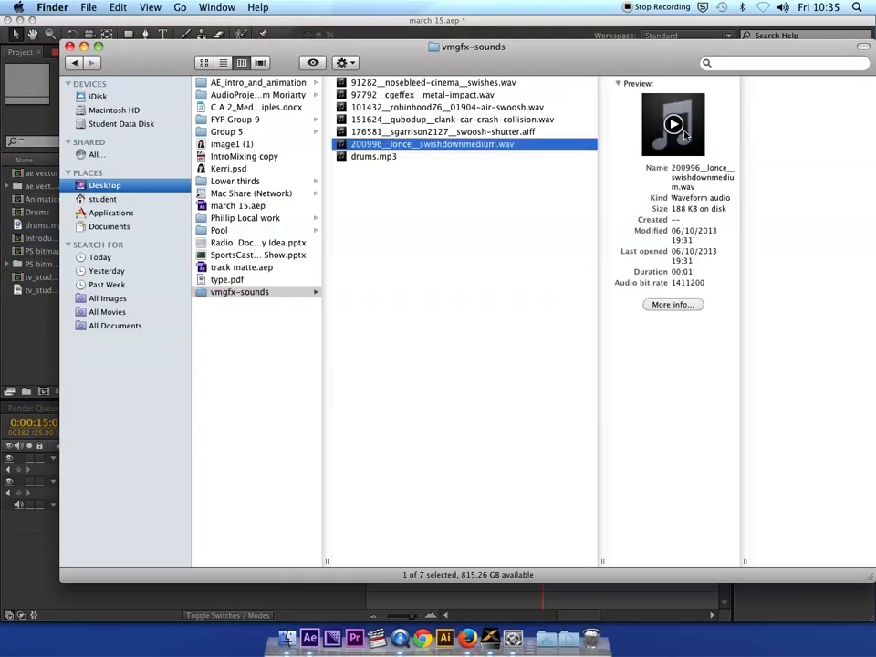
left_click(674, 124)
key("Up")
left_click(673, 124)
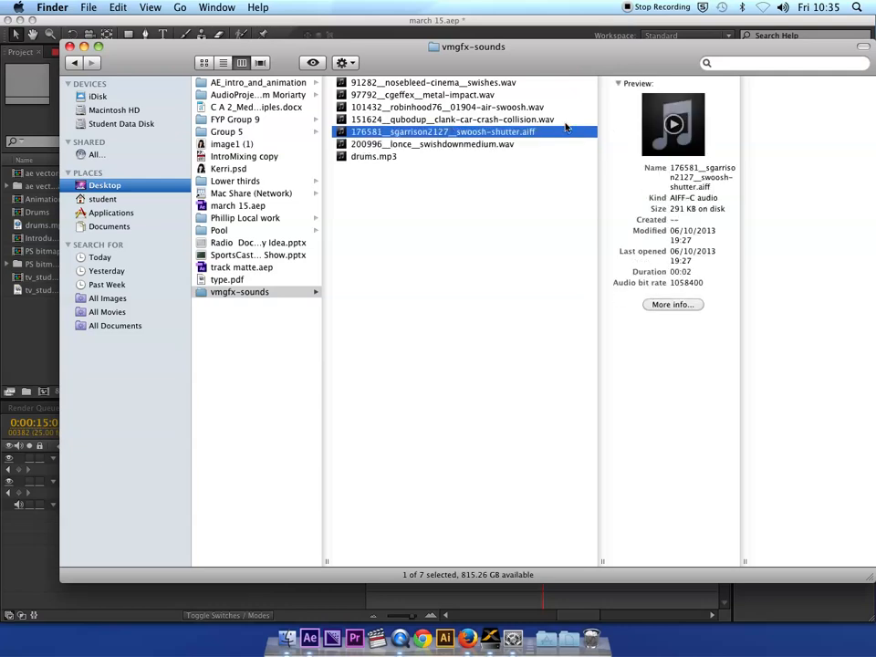
left_click(507, 105)
left_click(674, 125)
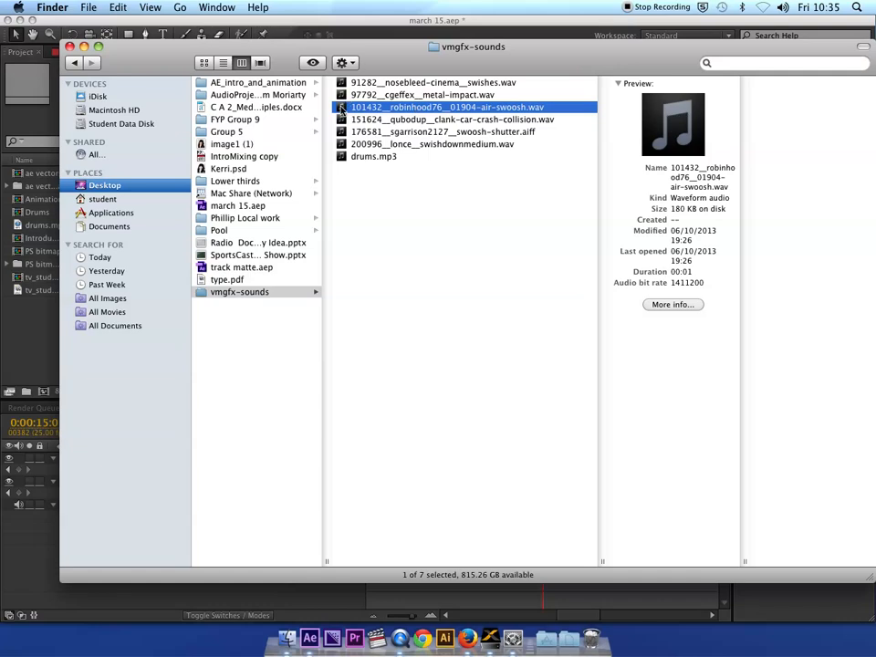
Step: Import 101432__robinhood76__01904-air-swoosh.wav into the After Effects project, inspect its footage, and collapse the drums.mp3 layer in the Drums composition
left_click_drag(342, 108, 23, 377)
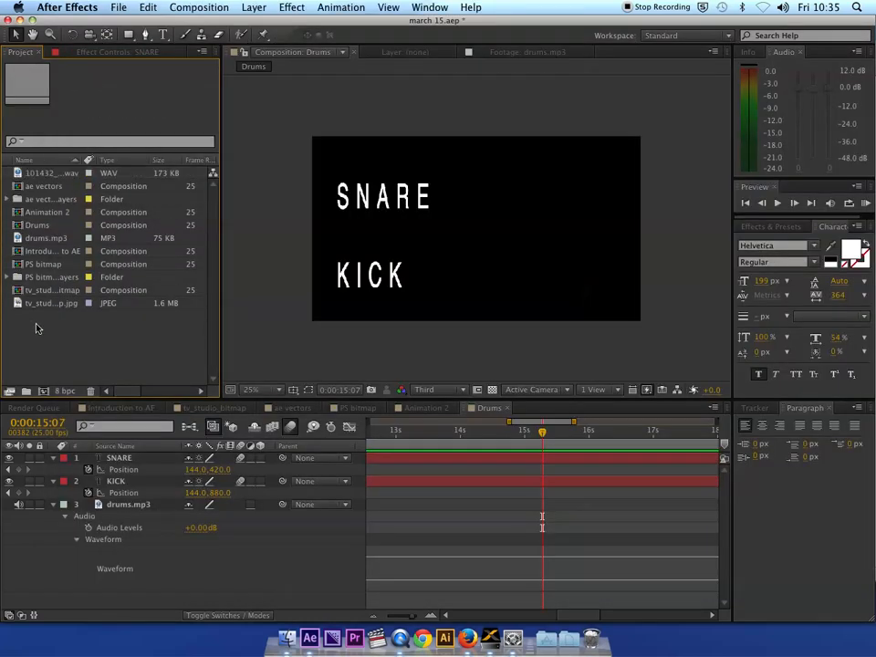
left_click(16, 173)
double_click(17, 173)
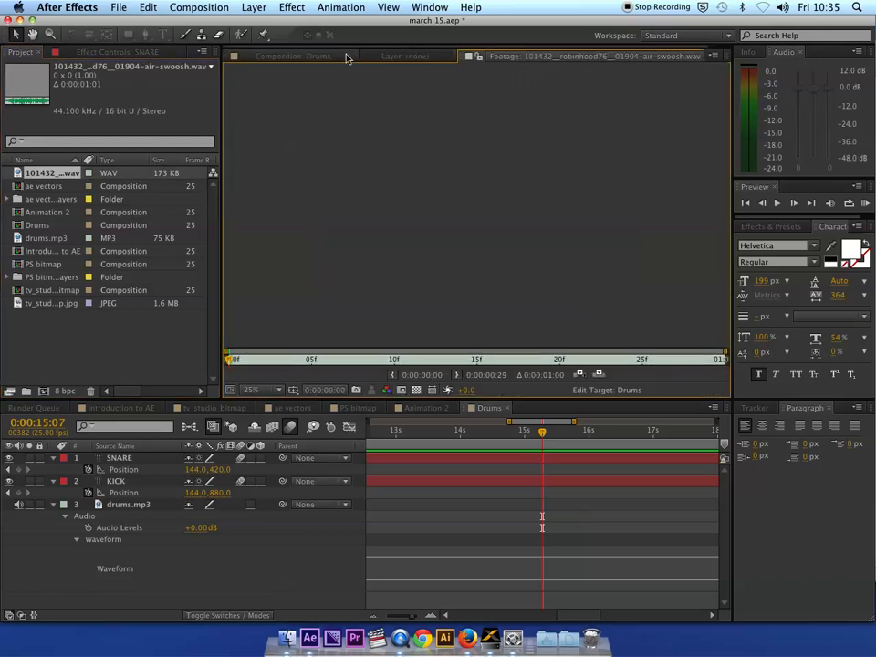
left_click(310, 56)
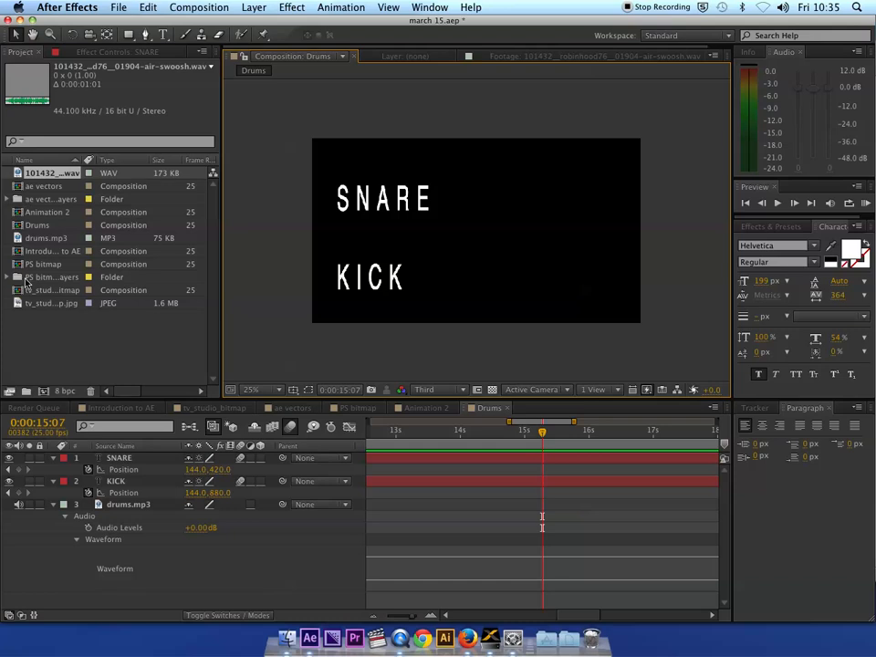
left_click(52, 504)
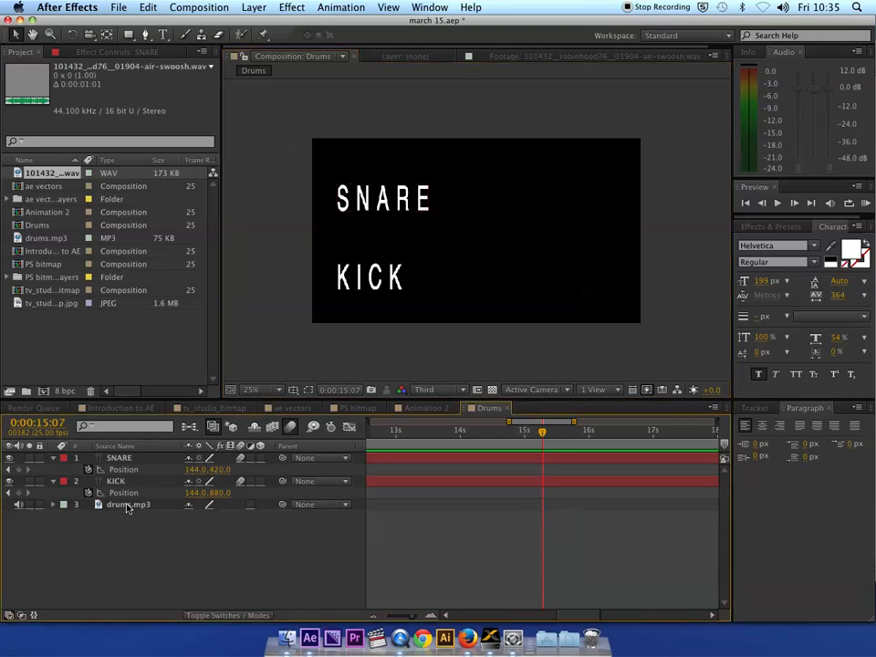
Step: Mute the drums.mp3 layer and preview the text animation from the start of the Drums composition
left_click(128, 506)
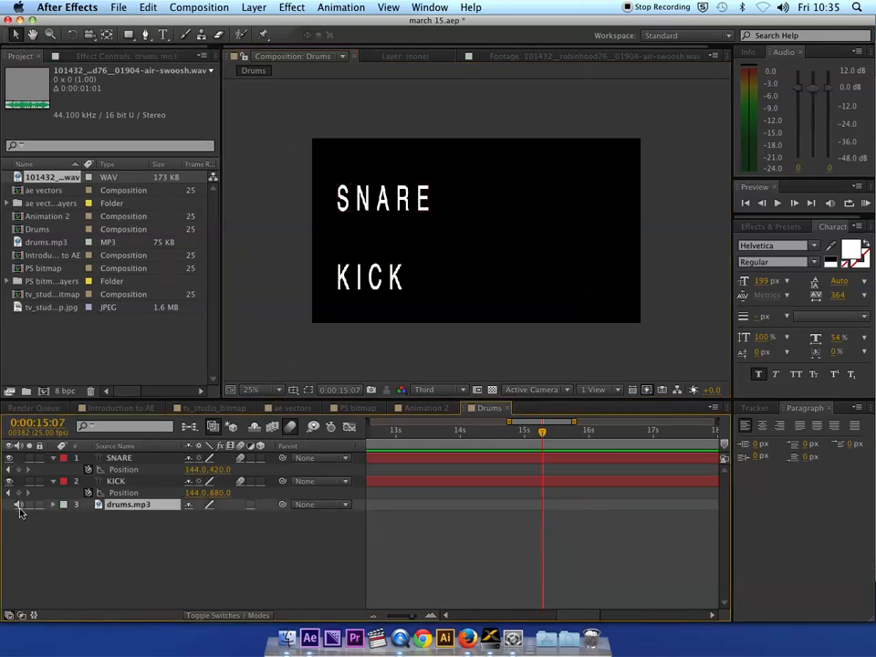
left_click_drag(460, 430, 356, 434)
left_click_drag(536, 615, 447, 618)
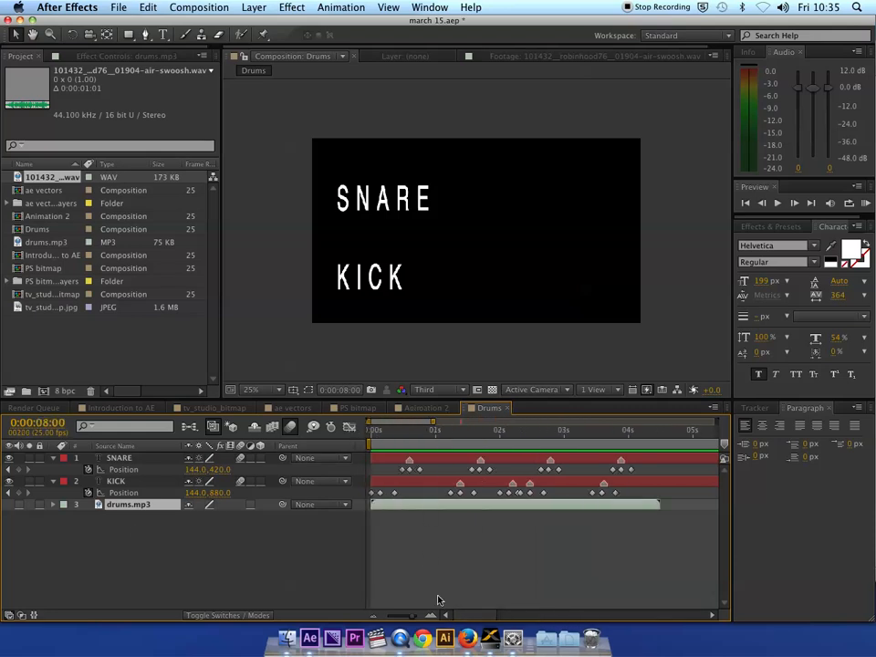
left_click_drag(379, 432, 366, 437)
key("space")
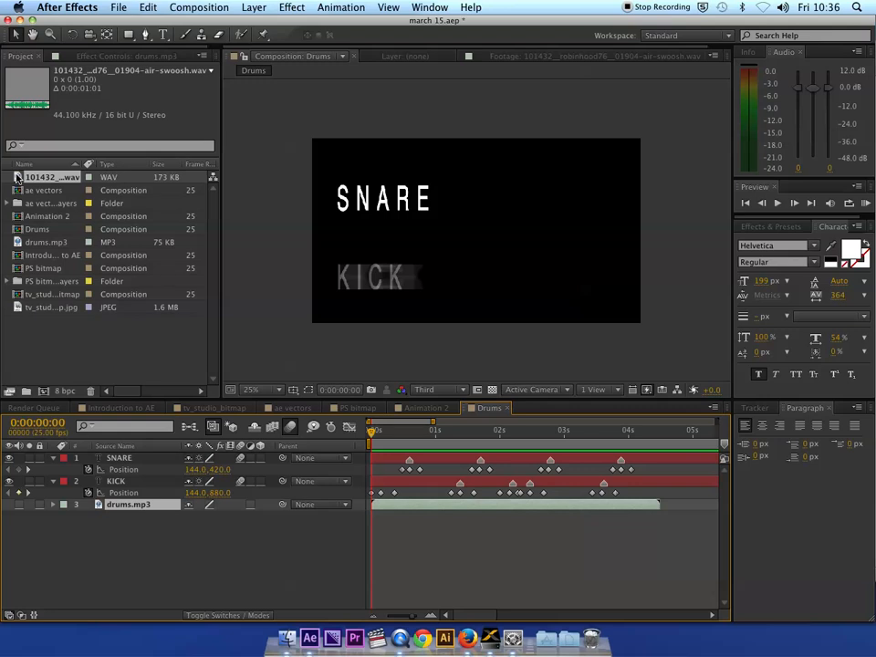
Step: Add the air-swoosh WAV to the Drums composition as a layer beneath drums.mp3 and reveal its audio waveform
left_click_drag(16, 178, 120, 525)
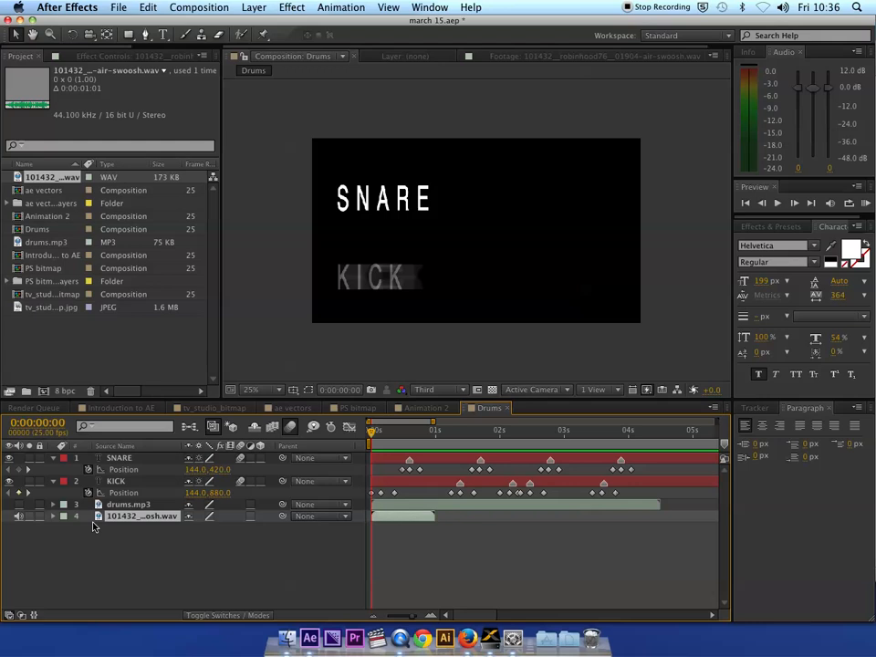
left_click(54, 516)
left_click(64, 528)
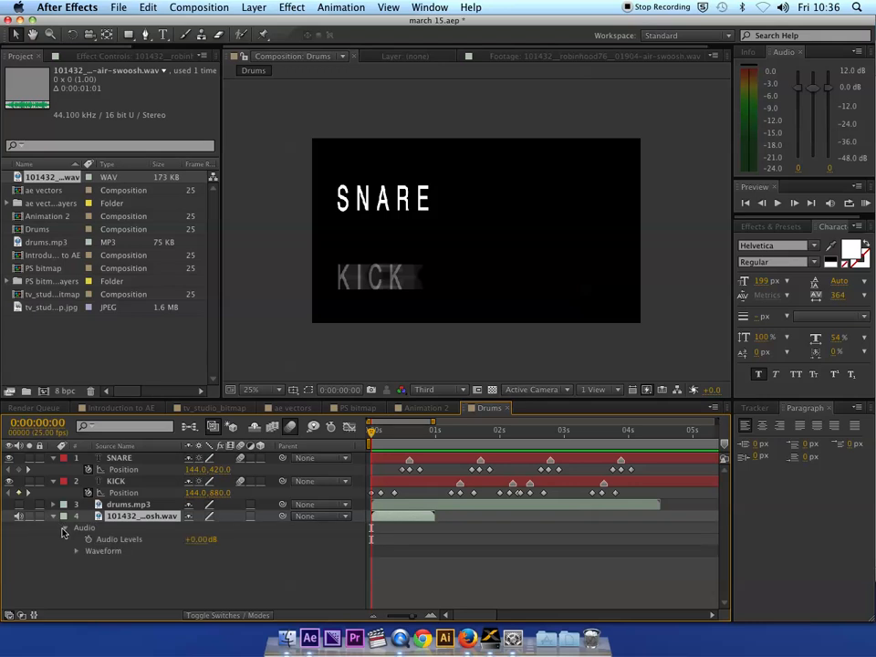
left_click(76, 551)
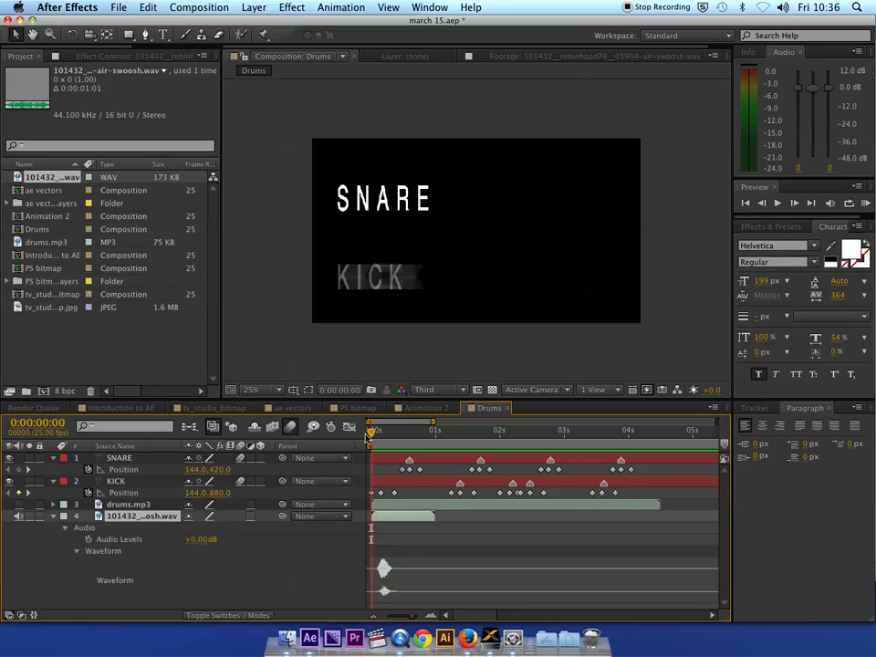
Step: Mark the swoosh layer's waveform peak at 0:00:00:05, trim the layer closely around the sound, and collapse its properties
left_click_drag(371, 435, 381, 520)
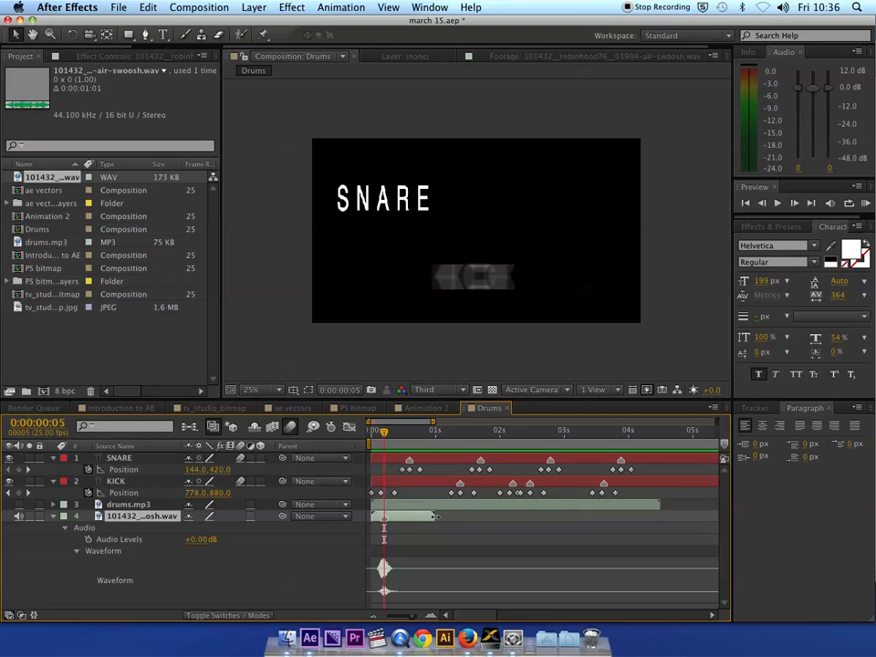
left_click_drag(436, 517, 379, 517)
left_click(53, 517)
Step: Align the swoosh layer's marker with the first SNARE marker, and a duplicate's marker with the second SNARE marker
left_click_drag(393, 517, 419, 516)
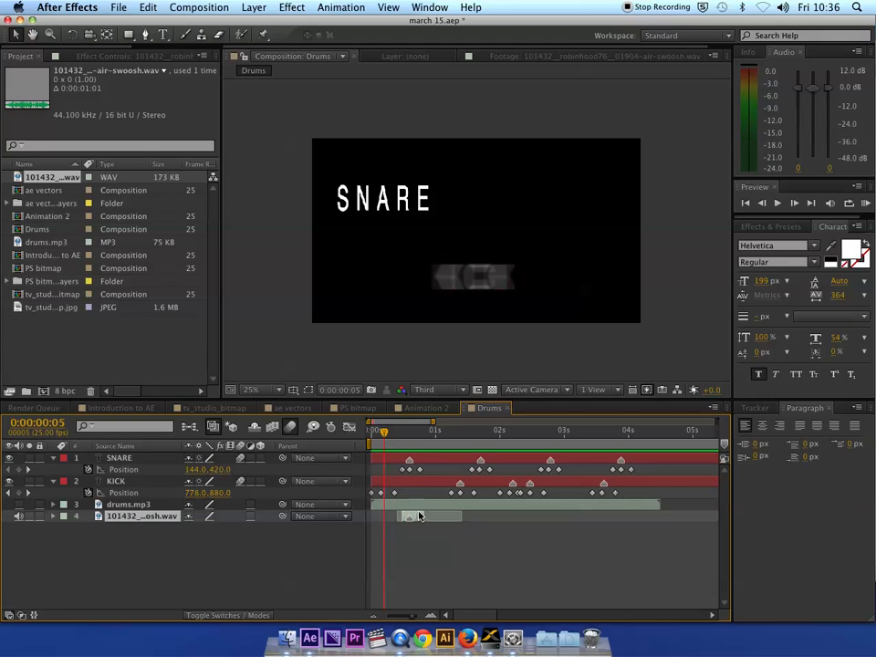
left_click(408, 463)
left_click(408, 514)
key("super+d")
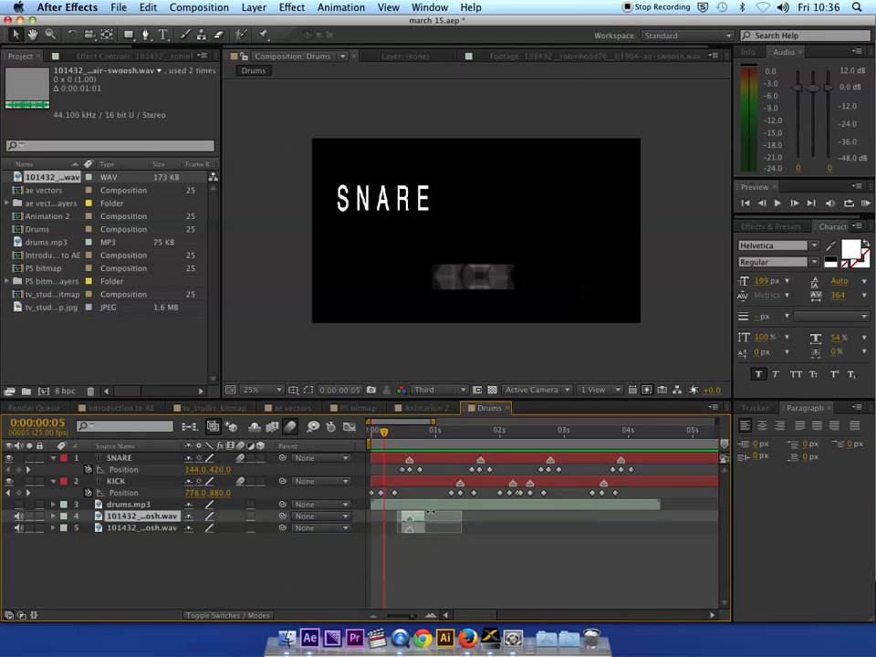
left_click_drag(417, 520, 488, 517)
Step: Preview the animation with the two swoosh sounds from the start of the composition
left_click_drag(383, 434, 367, 434)
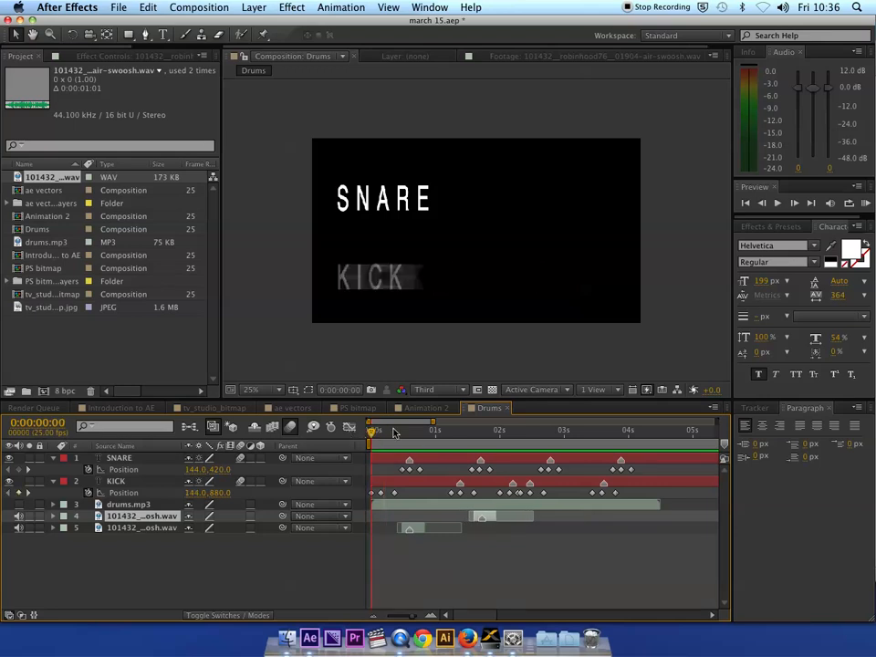
key("space")
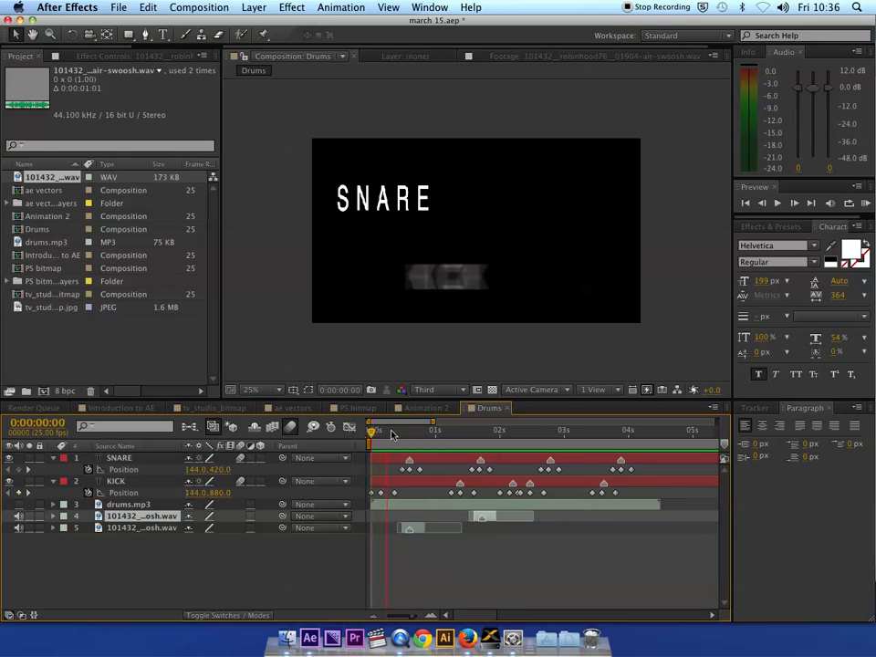
key("space")
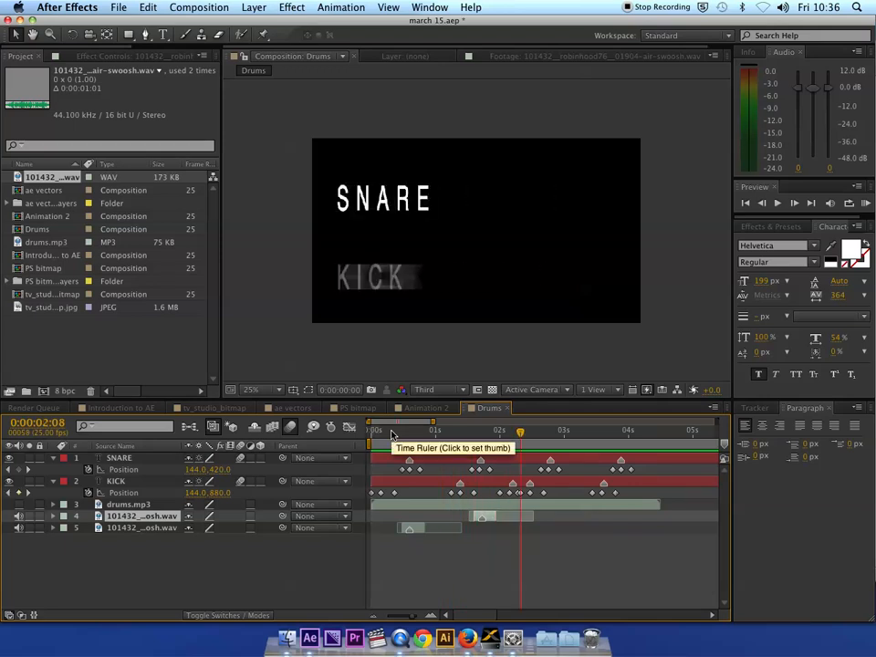